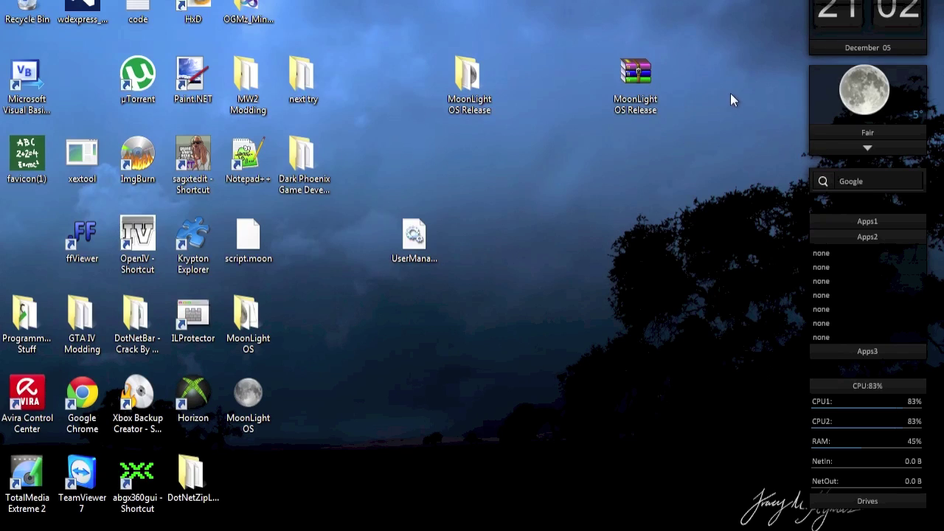
pyautogui.moveTo(650, 85); pyautogui.dragTo(608, 113)
pyautogui.click(655, 169)
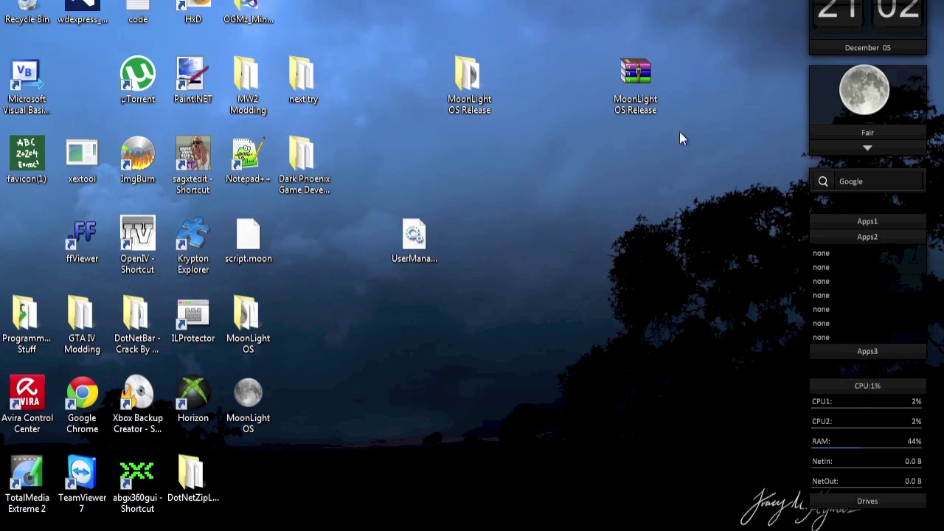
pyautogui.doubleClick(635, 81)
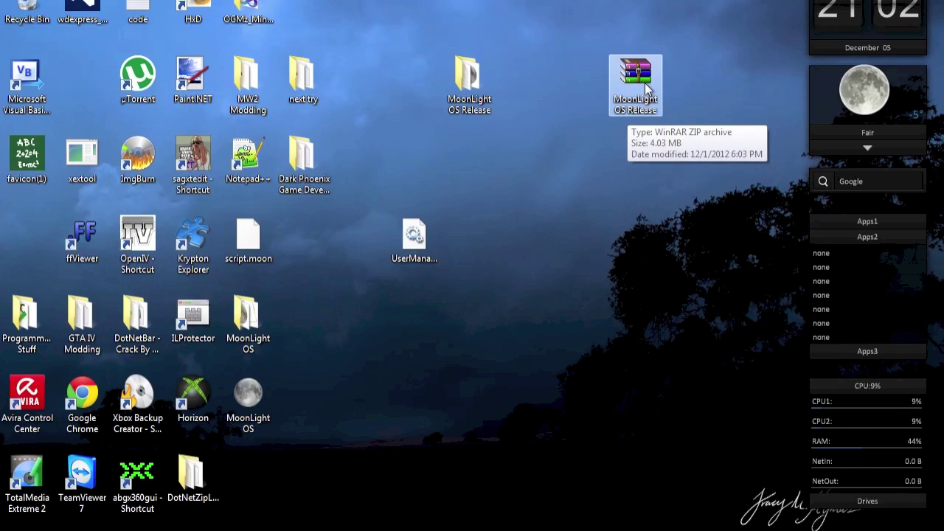
pyautogui.click(665, 156)
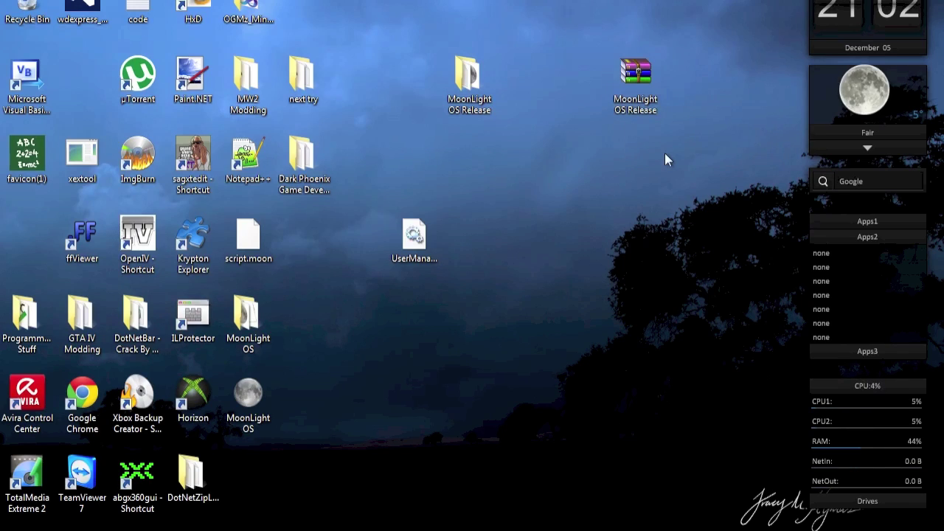
# Create a new folder on the desktop and name it MoonLight
pyautogui.rightClick(648, 154)
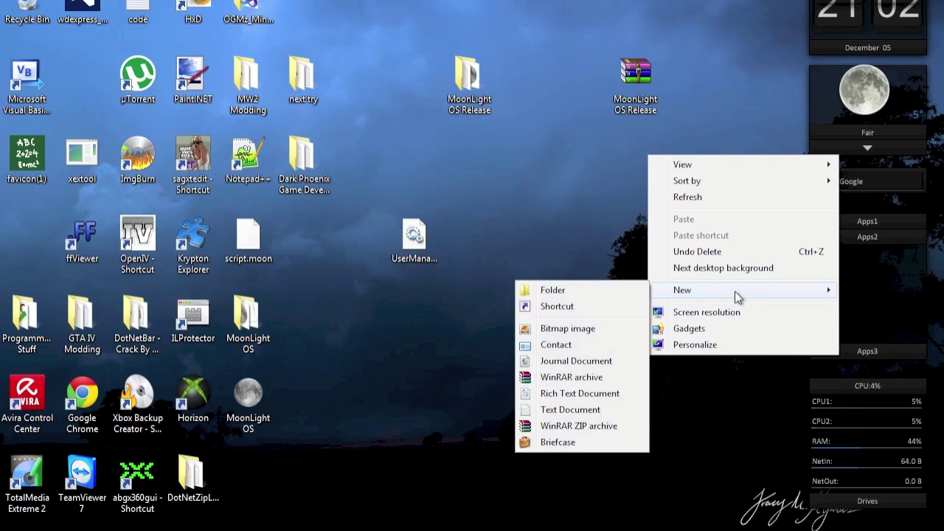
pyautogui.moveTo(734, 291)
pyautogui.click(632, 288)
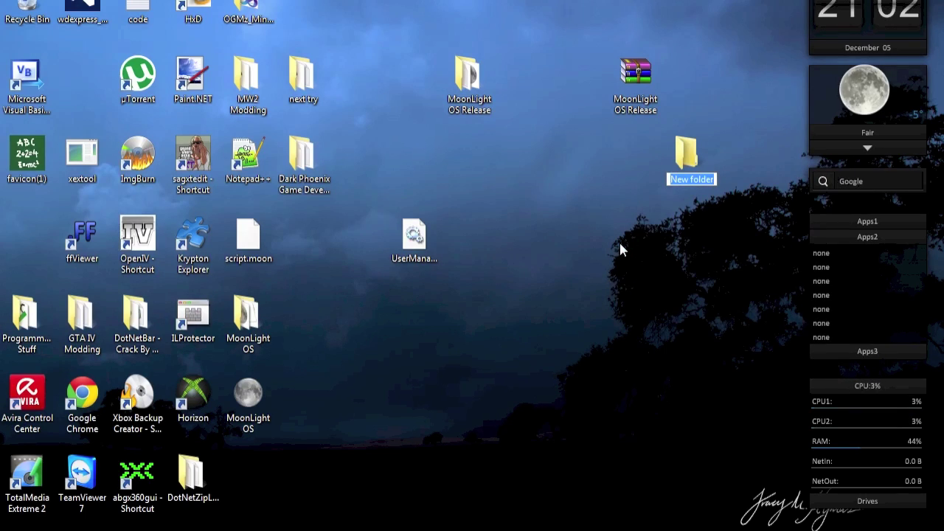
pyautogui.press('BackSpace')
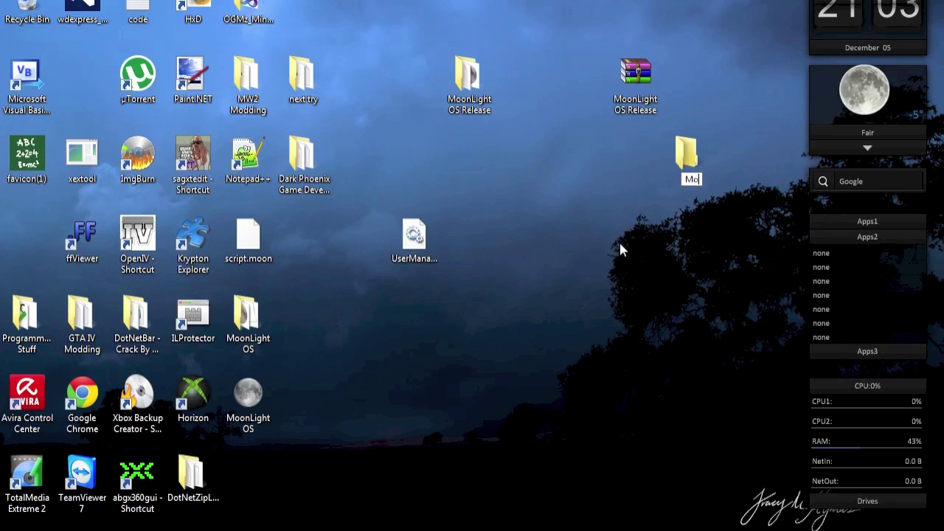
pyautogui.press('Return')
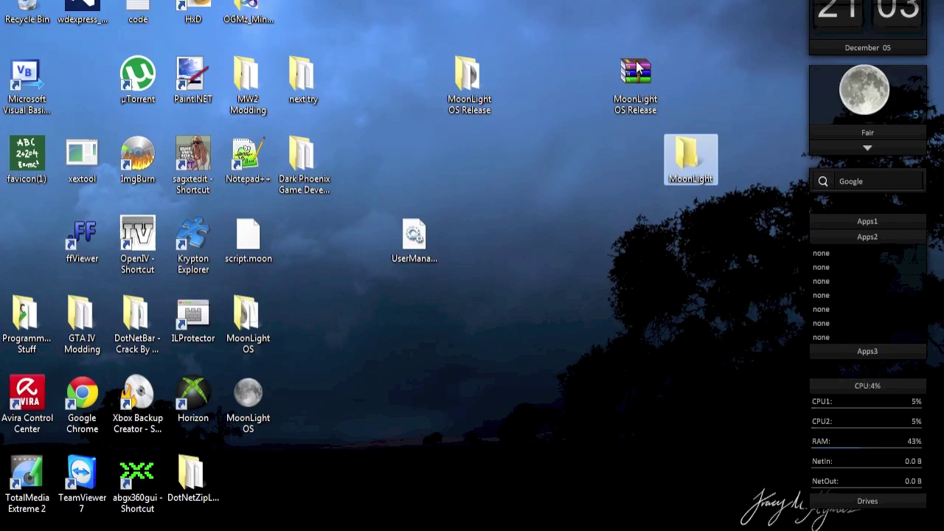
# Move the MoonLight OS Release archive from the desktop into the MoonLight folder and open that folder
pyautogui.moveTo(646, 78); pyautogui.dragTo(677, 159)
pyautogui.click(686, 159)
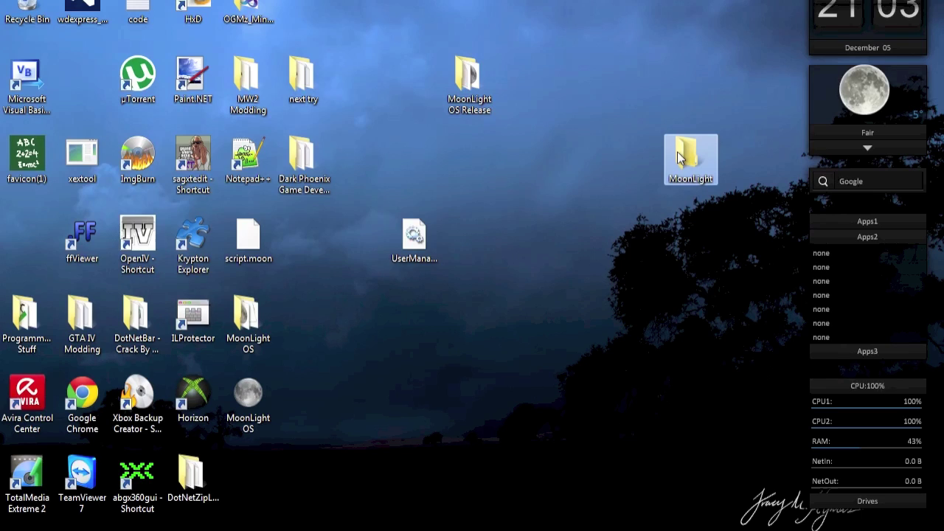
pyautogui.click(684, 264)
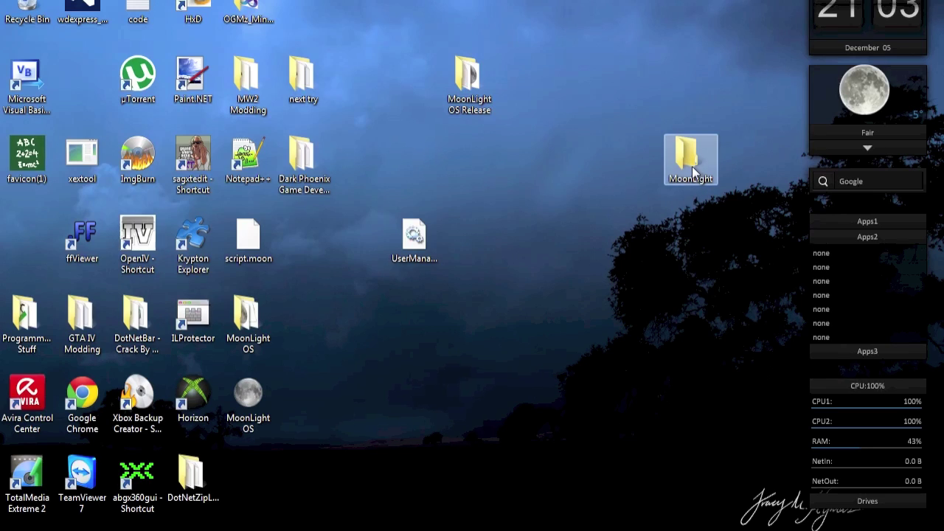
pyautogui.doubleClick(692, 156)
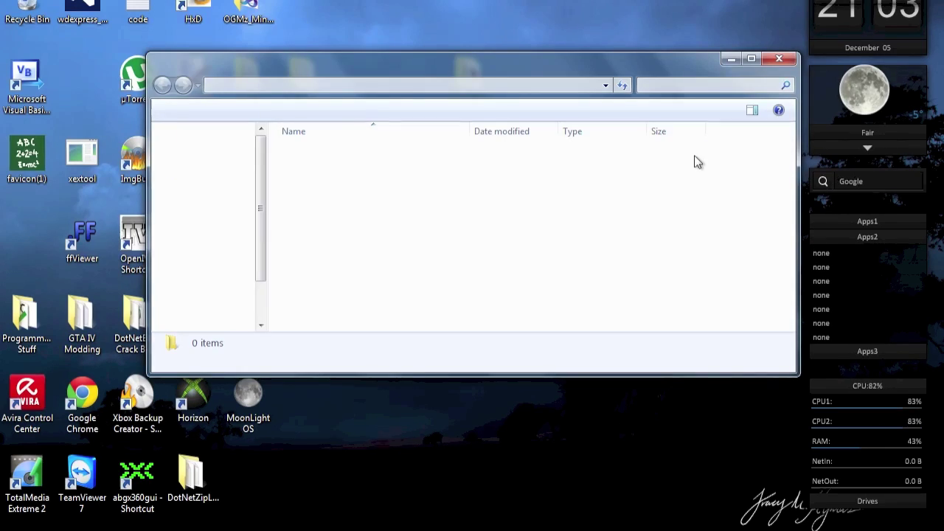
pyautogui.click(695, 155)
pyautogui.moveTo(568, 62); pyautogui.dragTo(604, 131)
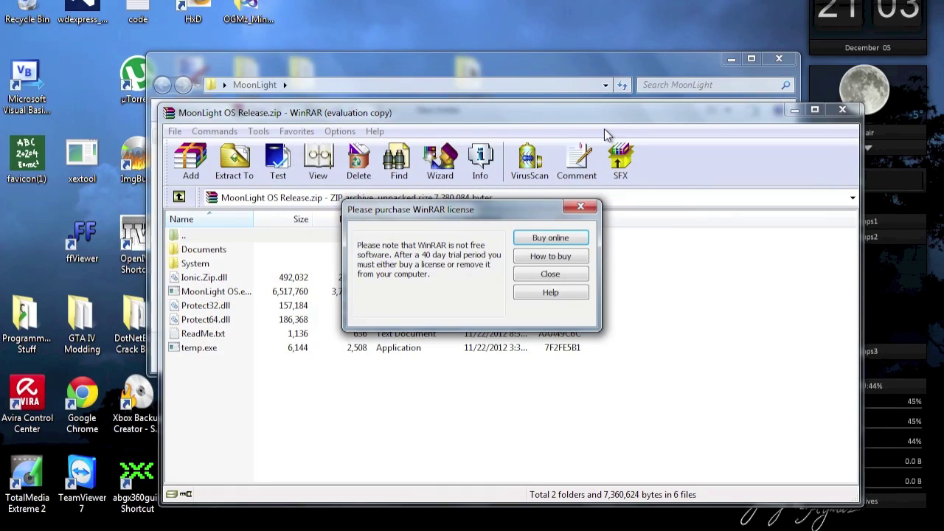
pyautogui.click(594, 205)
pyautogui.click(841, 109)
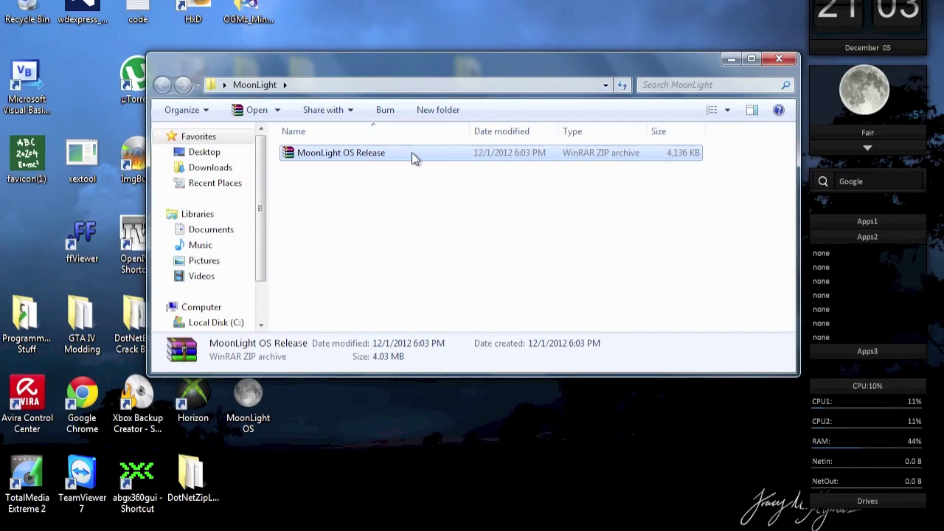
# Extract the contents of the MoonLight OS Release archive directly into the MoonLight folder
pyautogui.rightClick(412, 152)
pyautogui.click(439, 198)
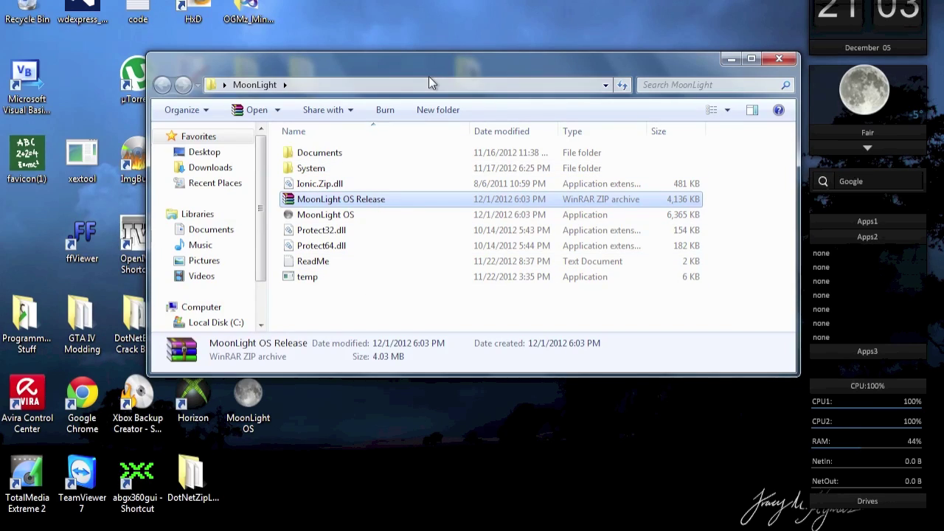
pyautogui.moveTo(429, 76); pyautogui.dragTo(462, 74)
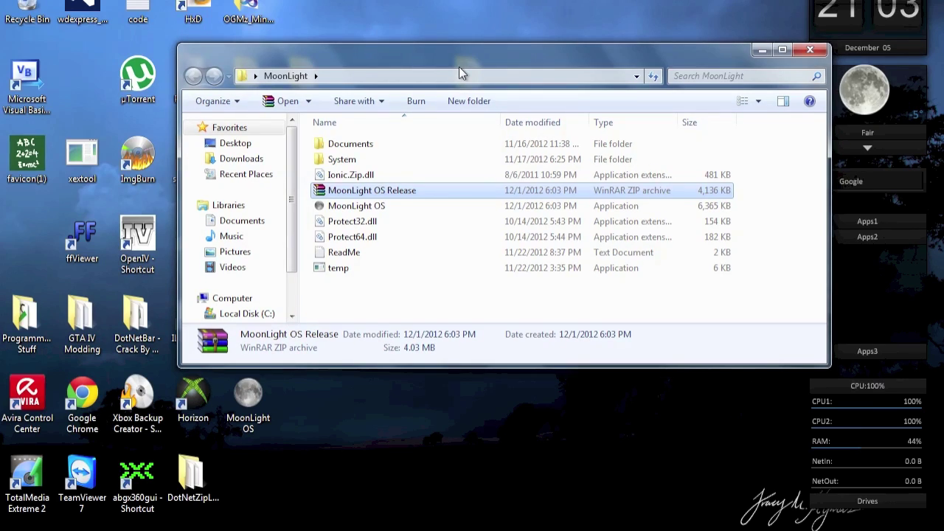
pyautogui.click(421, 316)
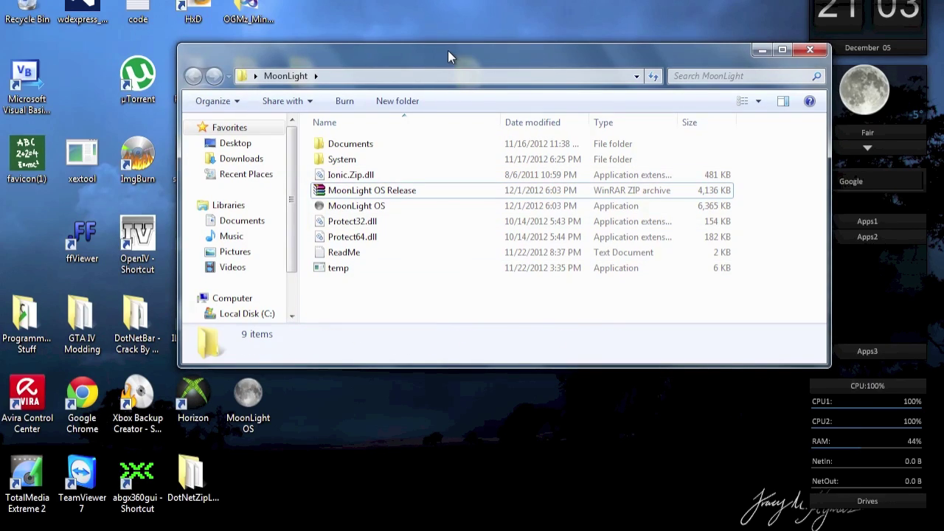
# Move the MoonLight OS Release archive out of the MoonLight folder back onto the desktop
pyautogui.moveTo(447, 50); pyautogui.dragTo(484, 84)
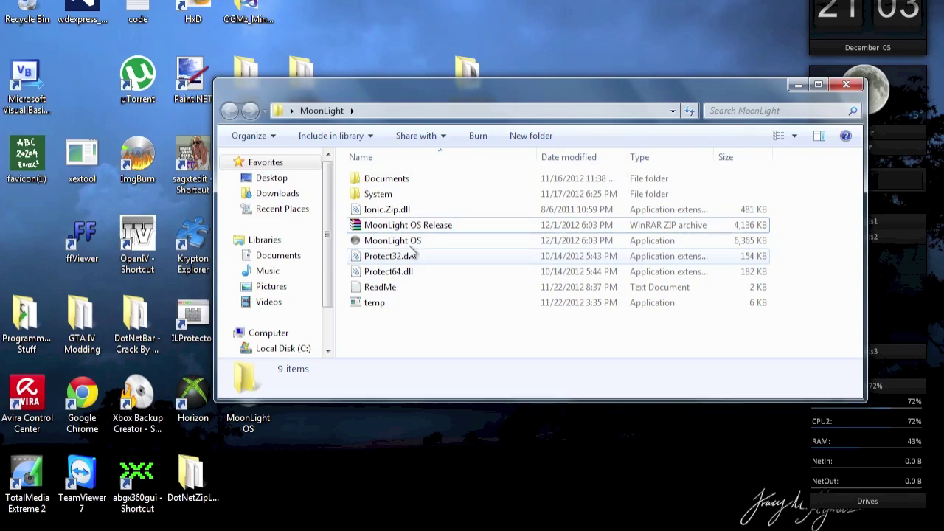
pyautogui.moveTo(424, 228); pyautogui.dragTo(602, 41)
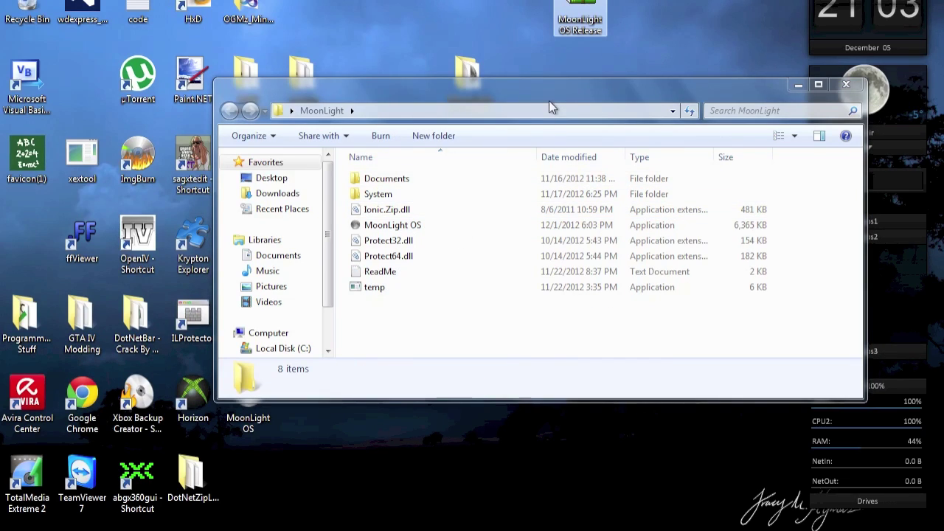
pyautogui.moveTo(548, 100); pyautogui.dragTo(500, 78)
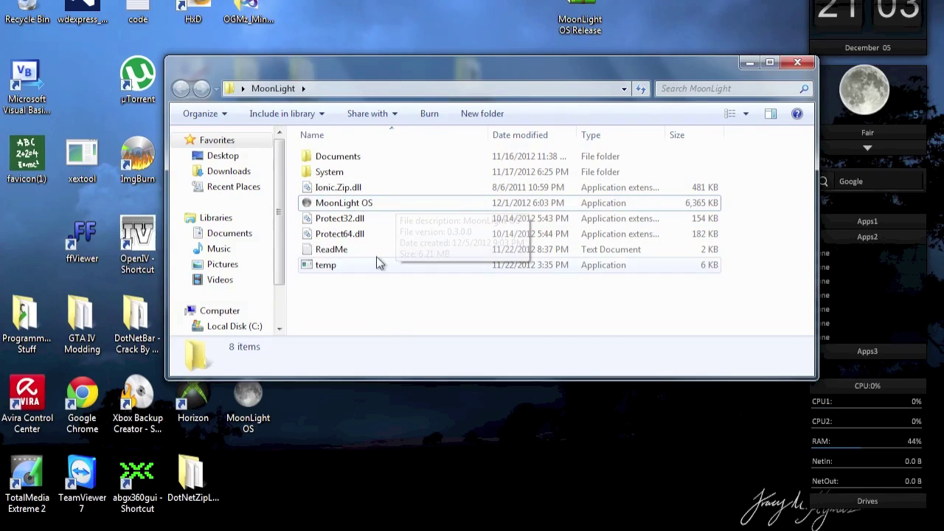
# View the contents of the extracted Documents folder and return to the MoonLight folder
pyautogui.doubleClick(364, 158)
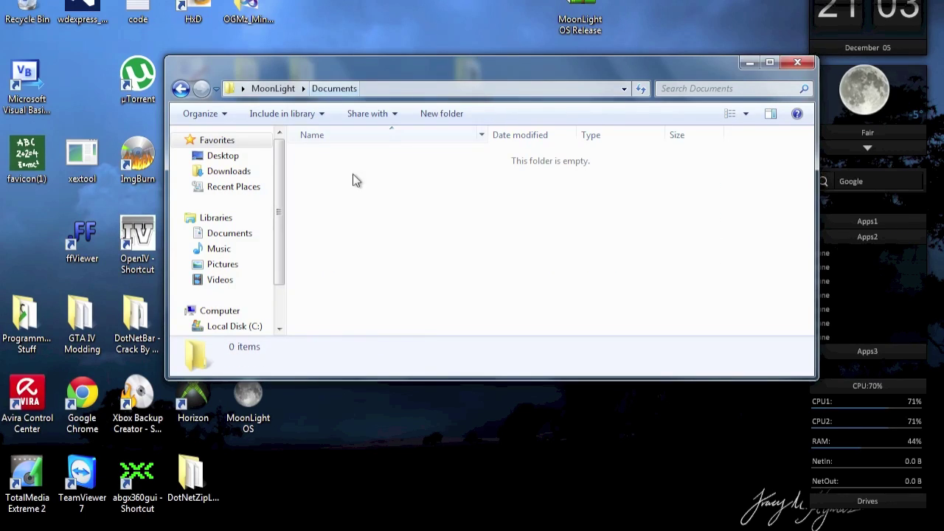
pyautogui.click(184, 95)
pyautogui.moveTo(260, 64); pyautogui.dragTo(269, 55)
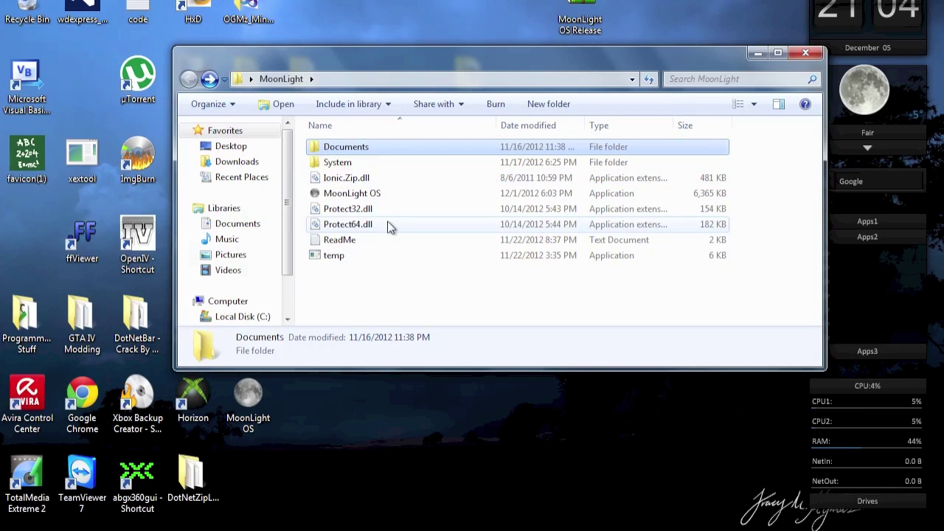
# Open the ReadMe text file, read the MoonLight OS system requirements, developer and folder notes, and close it
pyautogui.click(382, 241)
pyautogui.doubleClick(381, 241)
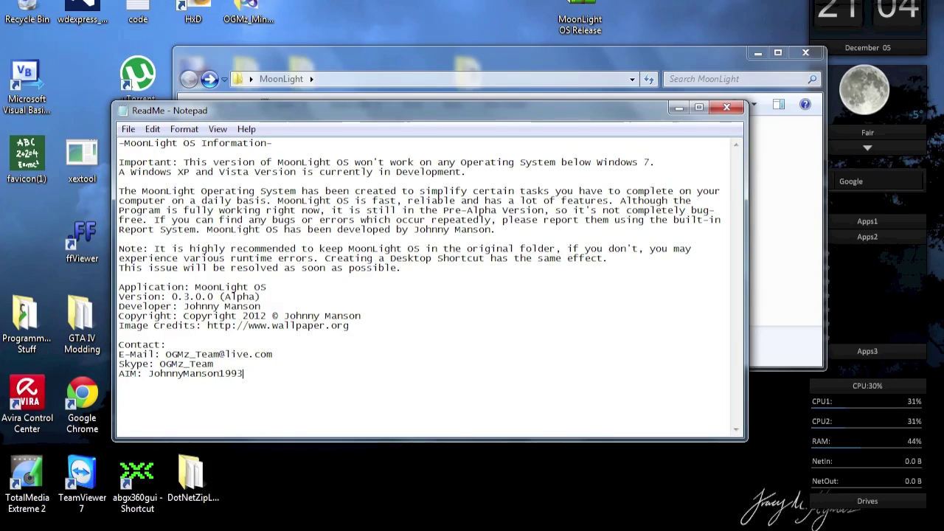
pyautogui.moveTo(344, 117); pyautogui.dragTo(385, 93)
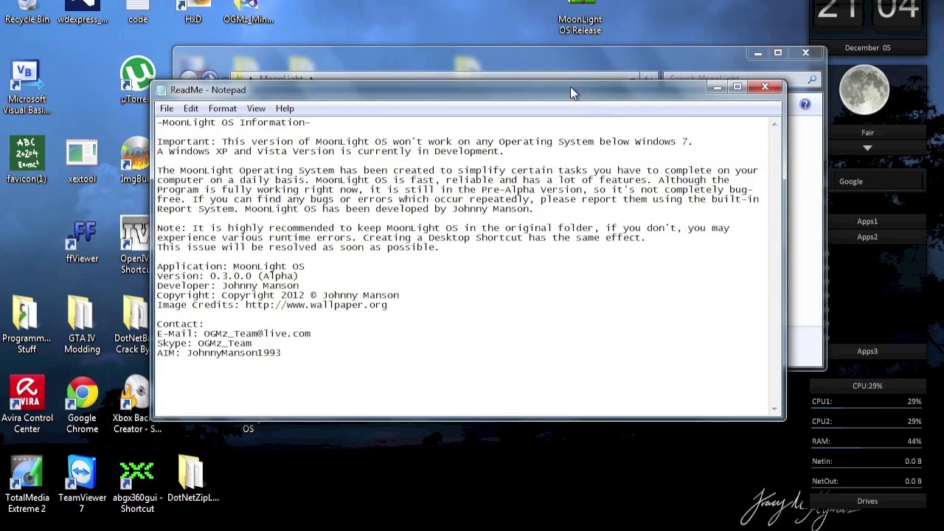
pyautogui.moveTo(499, 97)
pyautogui.mouseDown()
pyautogui.moveTo(515, 91)
pyautogui.moveTo(504, 85)
pyautogui.mouseUp()
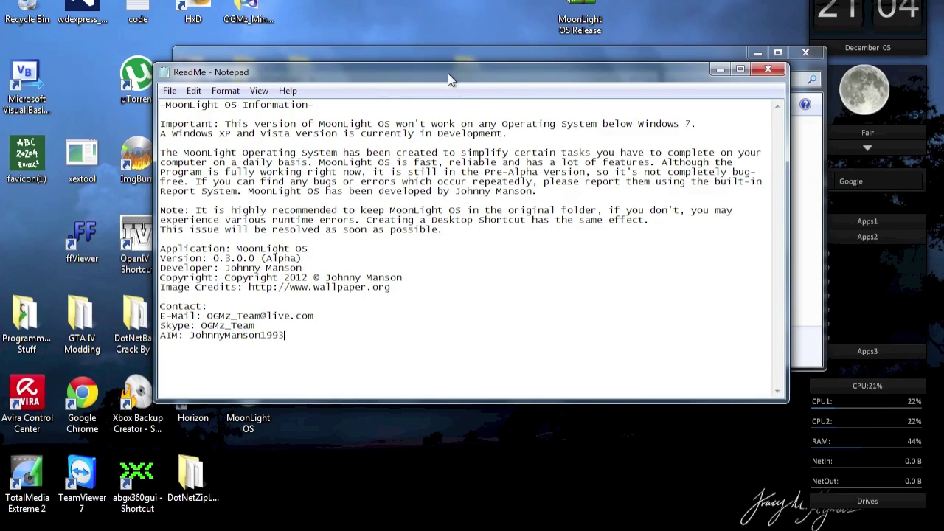
pyautogui.moveTo(446, 74); pyautogui.dragTo(456, 72)
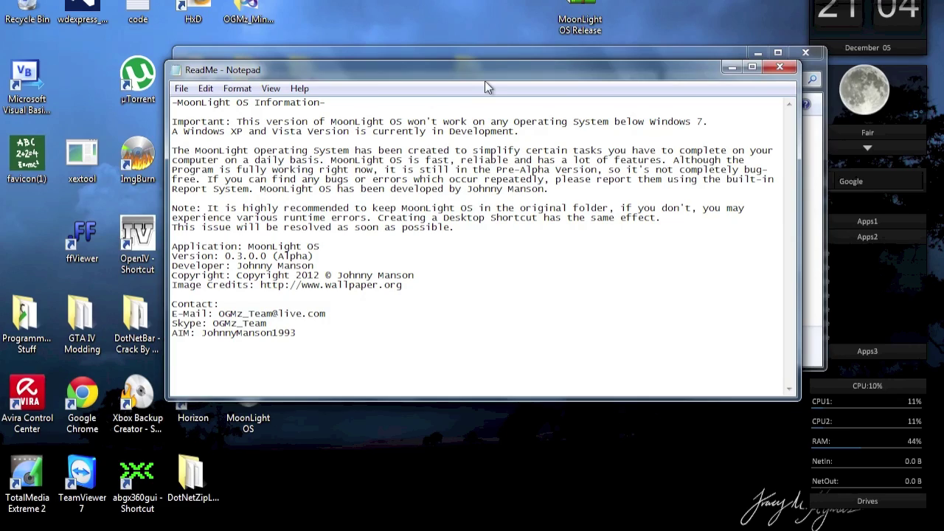
pyautogui.moveTo(487, 78); pyautogui.dragTo(481, 70)
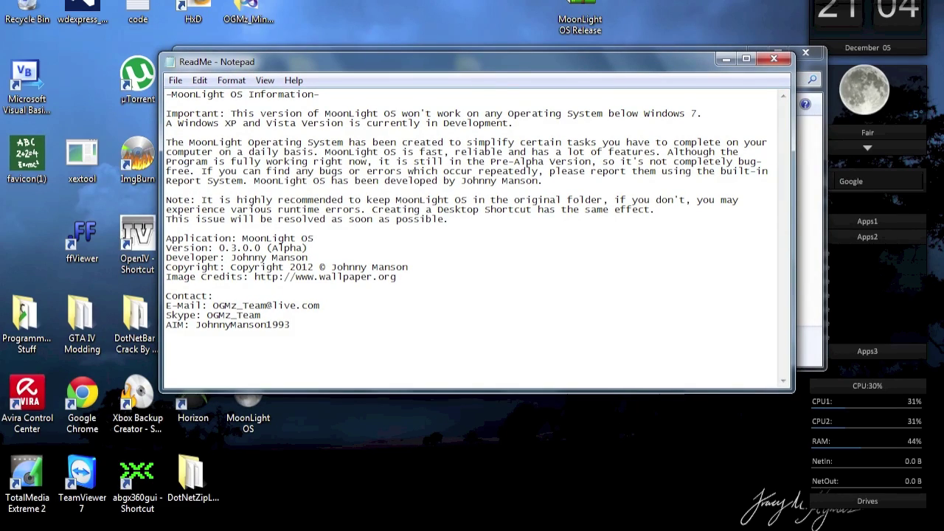
pyautogui.moveTo(543, 181); pyautogui.dragTo(343, 180)
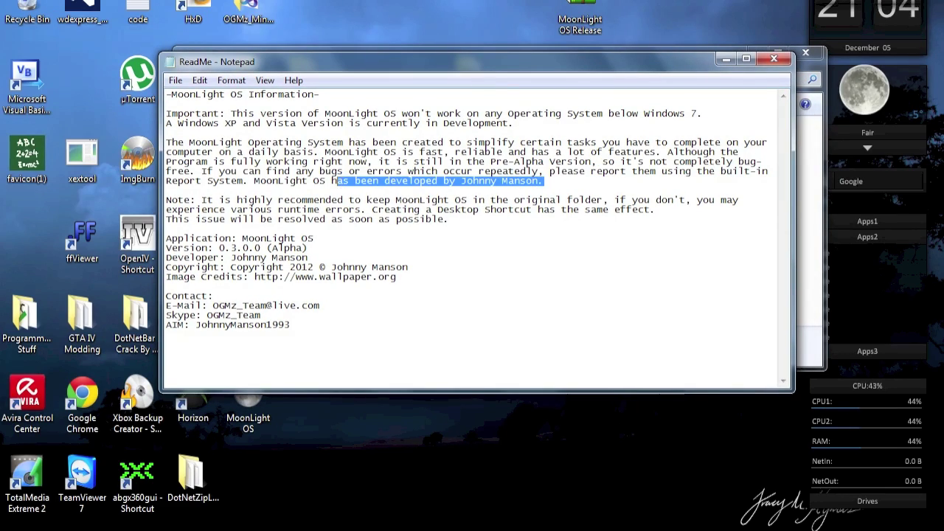
pyautogui.click(167, 191)
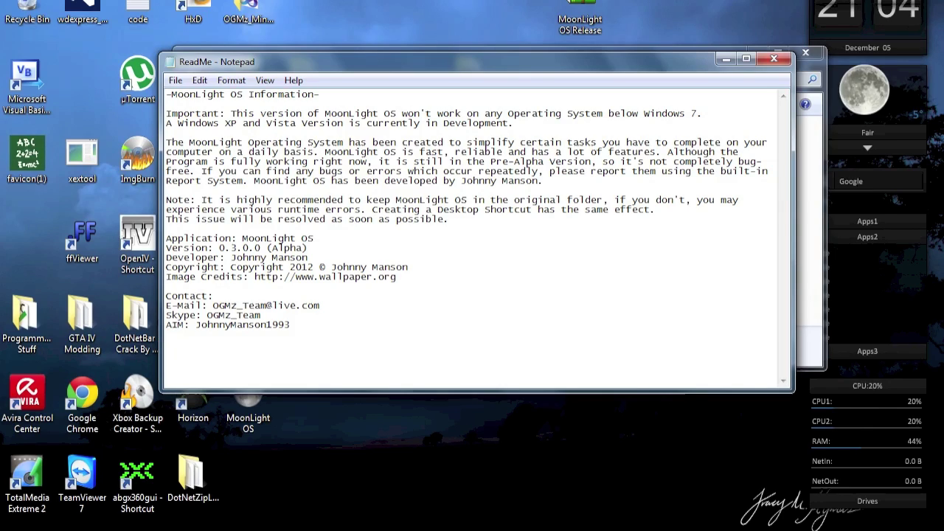
pyautogui.click(450, 219)
pyautogui.moveTo(481, 56); pyautogui.dragTo(458, 43)
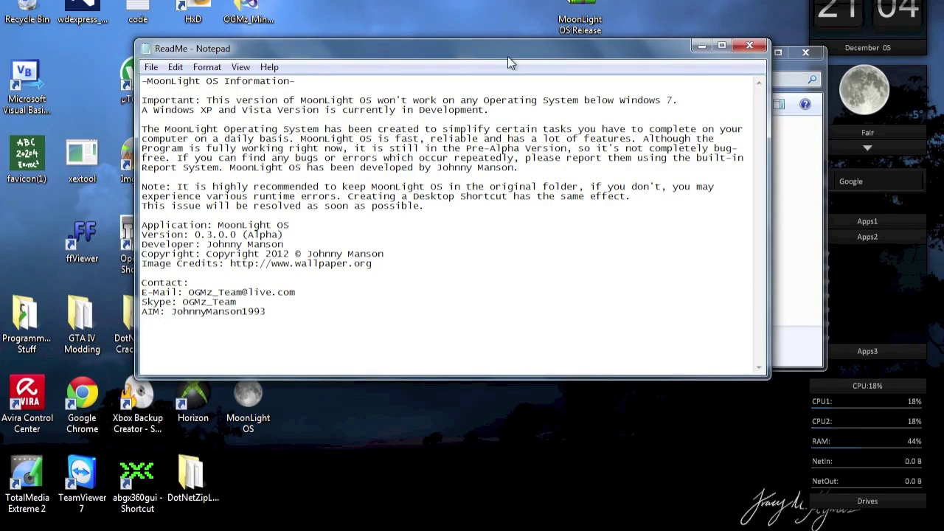
pyautogui.click(749, 48)
pyautogui.click(384, 288)
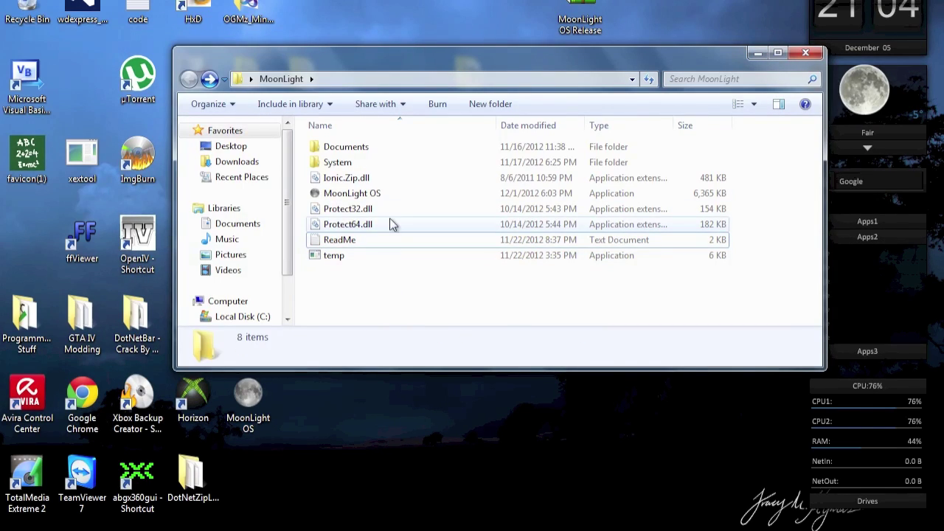
pyautogui.click(417, 192)
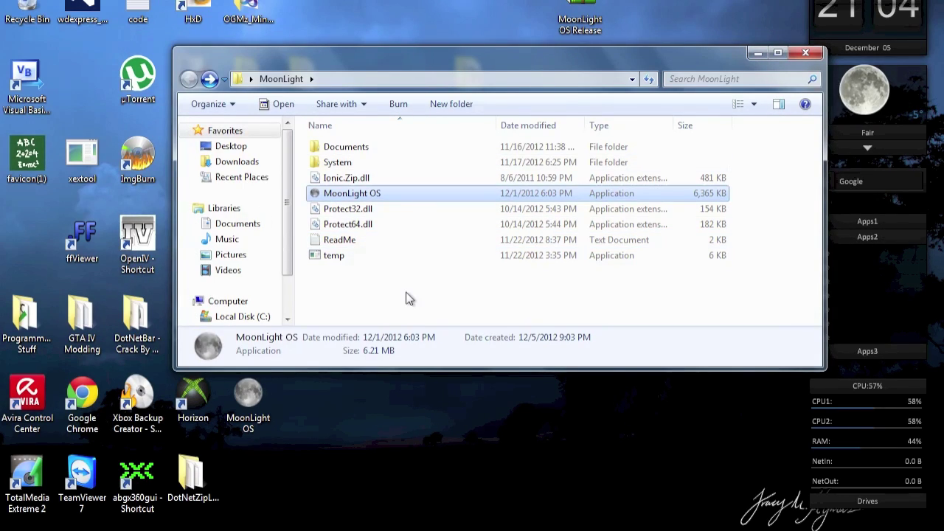
pyautogui.moveTo(407, 294); pyautogui.dragTo(388, 151)
pyautogui.click(406, 285)
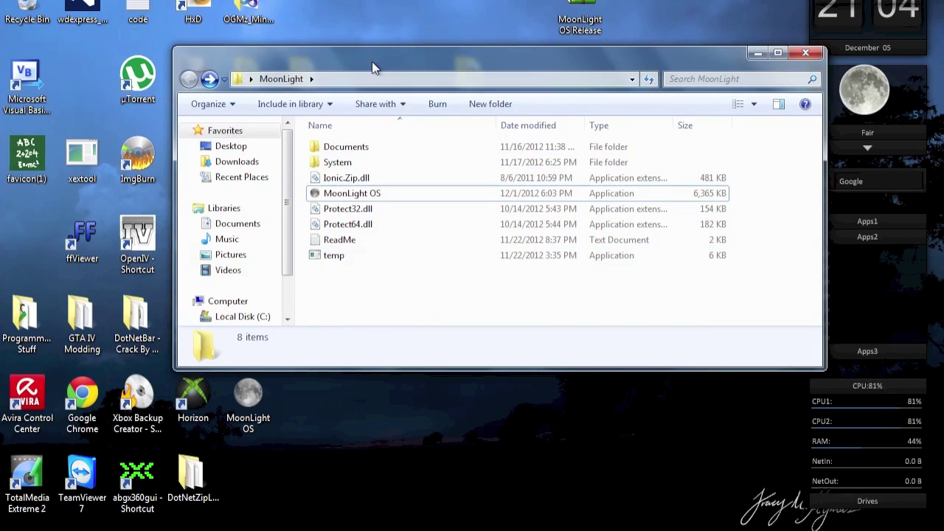
pyautogui.moveTo(361, 56); pyautogui.dragTo(409, 45)
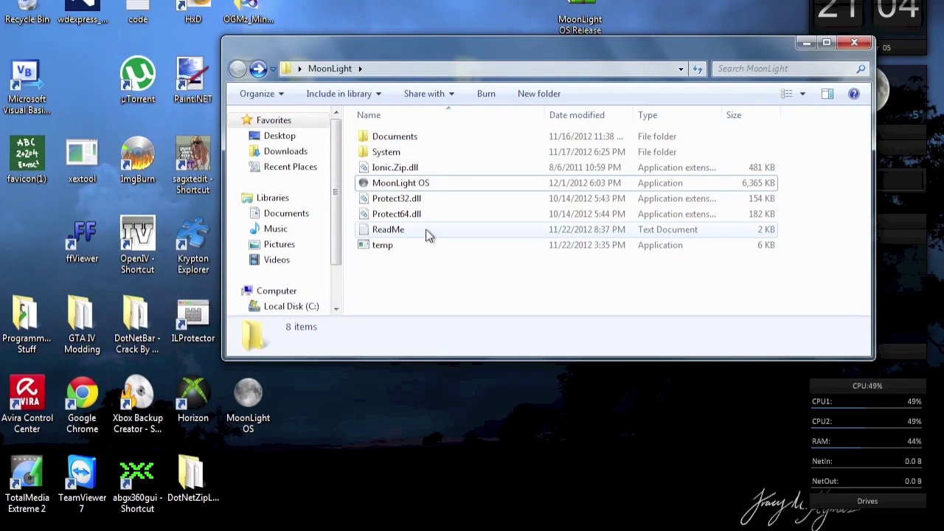
pyautogui.doubleClick(417, 242)
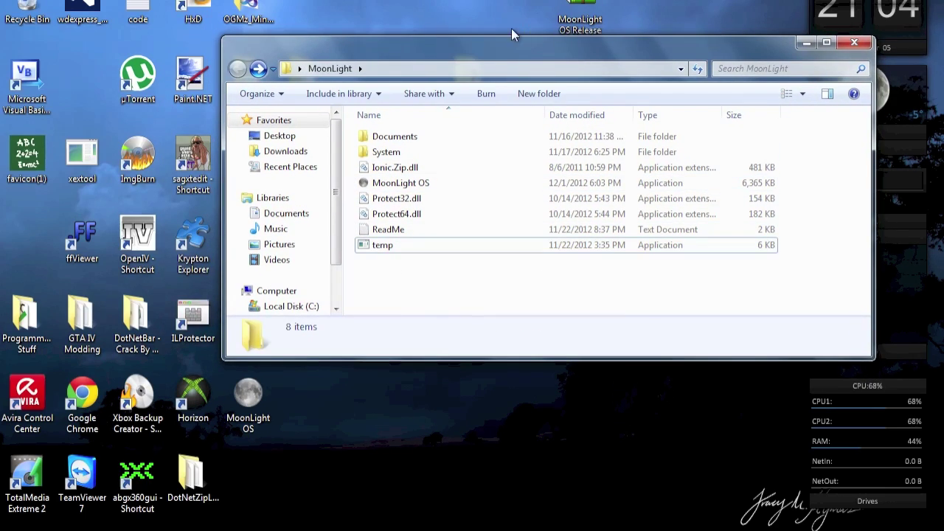
pyautogui.moveTo(480, 53); pyautogui.dragTo(437, 36)
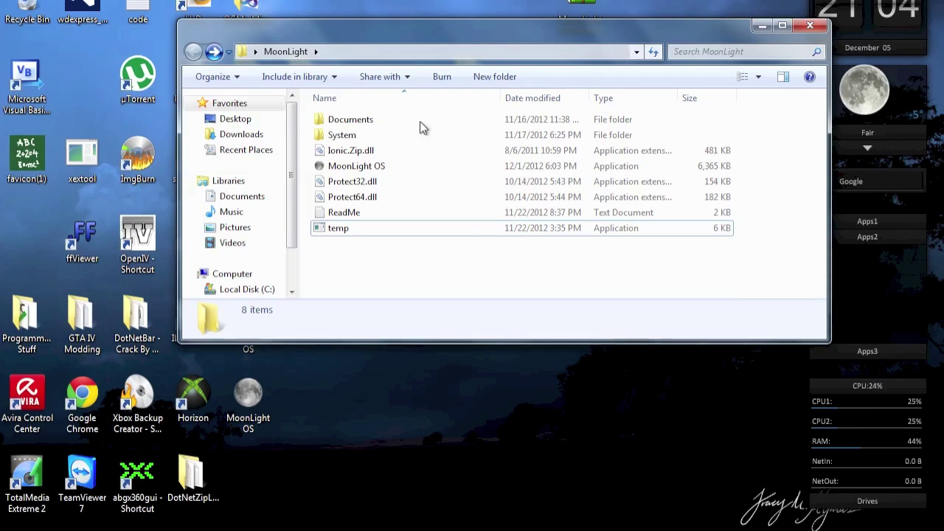
# Launch the MoonLight OS application, then view the account creation form and close it without creating an account
pyautogui.click(394, 172)
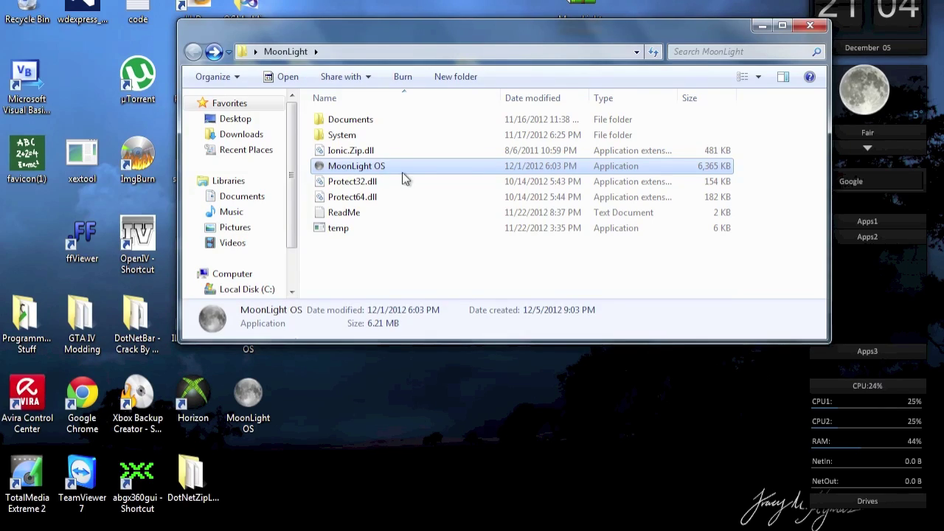
pyautogui.doubleClick(401, 168)
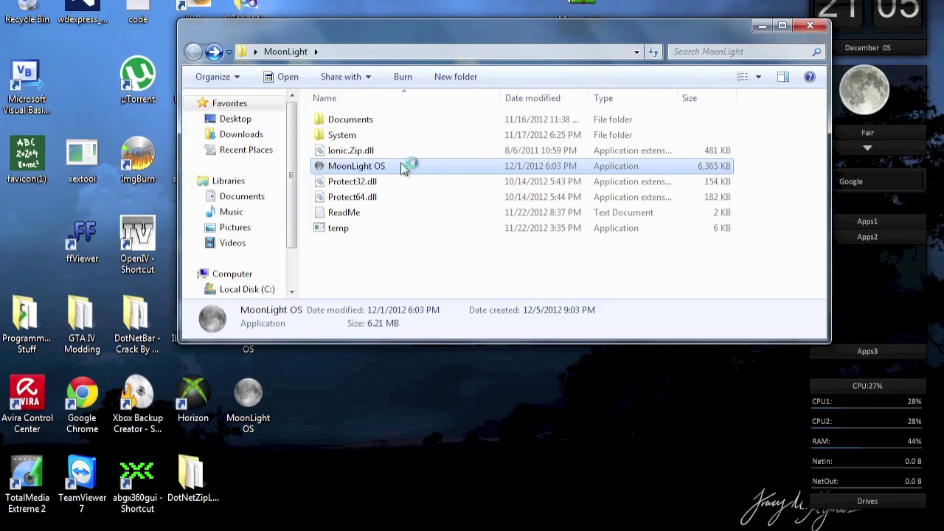
pyautogui.doubleClick(441, 172)
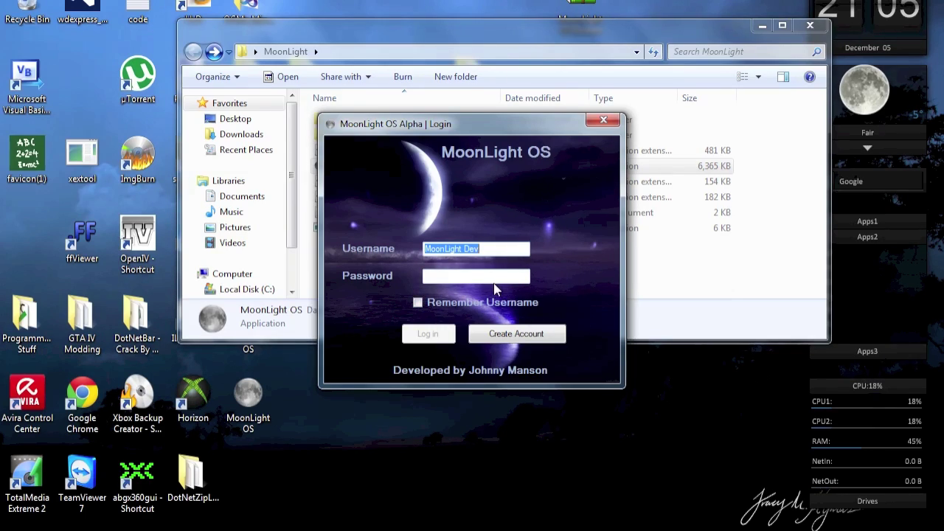
pyautogui.click(522, 337)
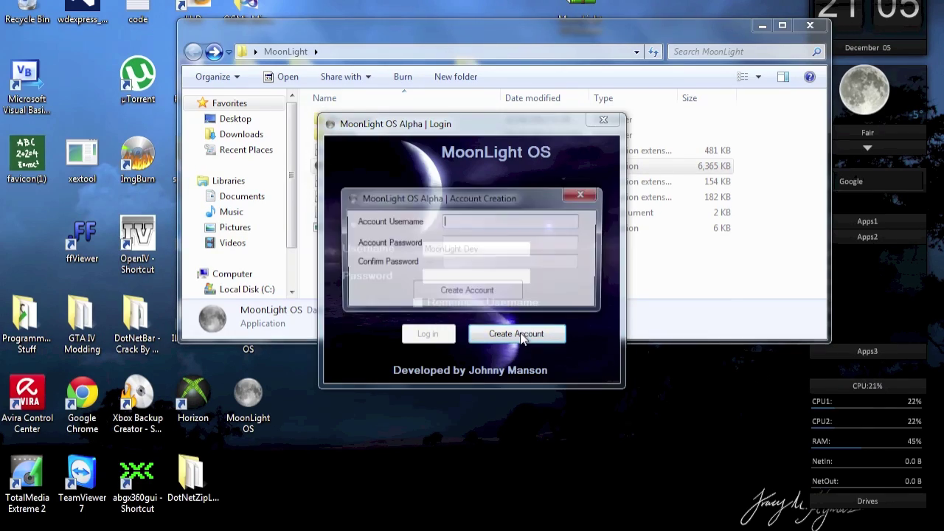
pyautogui.click(592, 197)
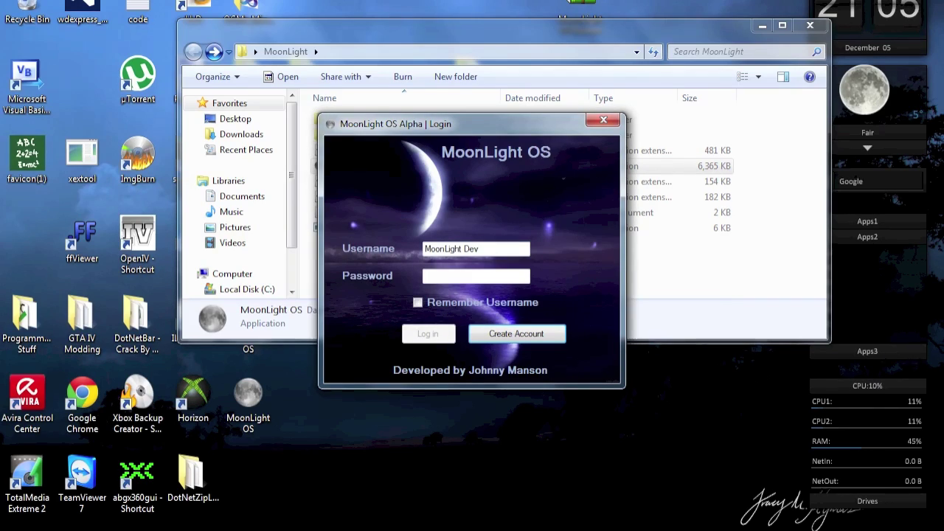
# Log in to MoonLight OS with the prefilled username by entering the account password
pyautogui.click(476, 275)
pyautogui.write('•••••••••')
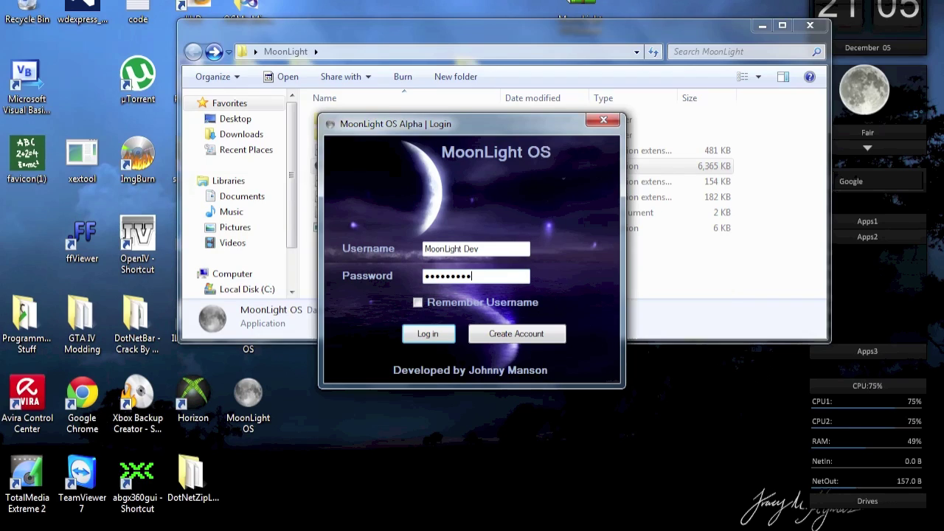
pyautogui.press('Return')
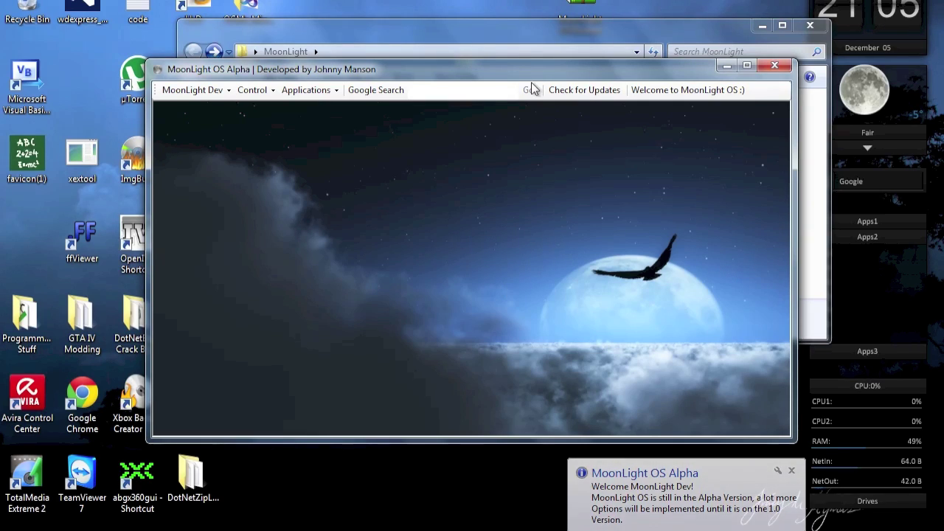
pyautogui.moveTo(500, 64); pyautogui.dragTo(515, 65)
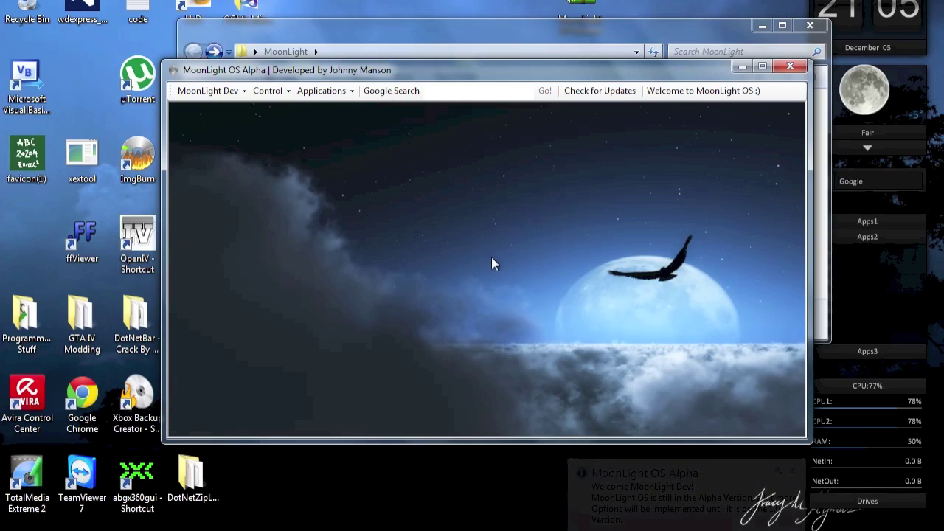
pyautogui.moveTo(402, 67); pyautogui.dragTo(393, 64)
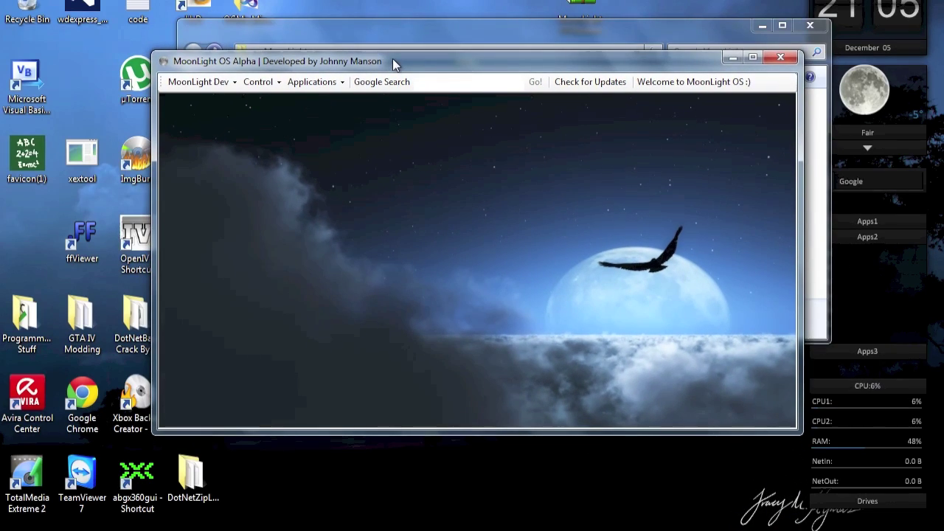
# Open the MoonLight OS Calculator and compute the factorial of 3
pyautogui.click(334, 82)
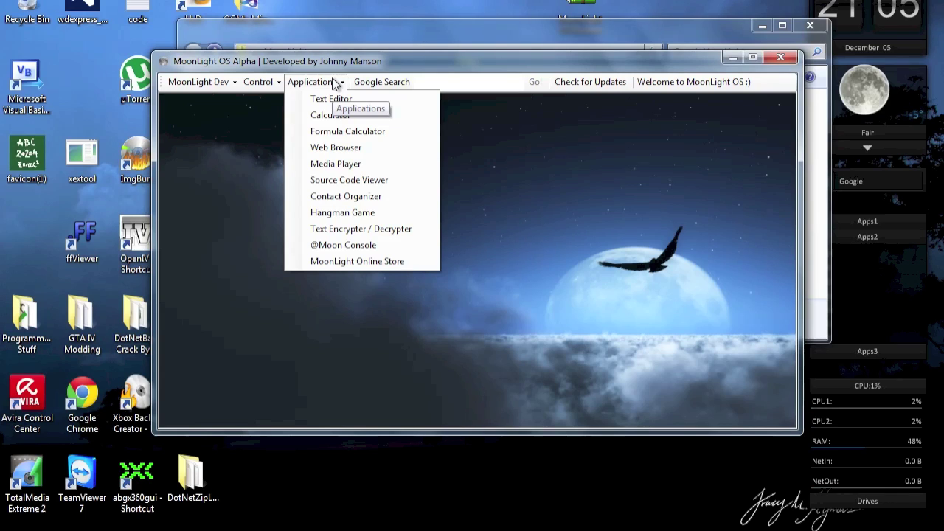
pyautogui.click(355, 115)
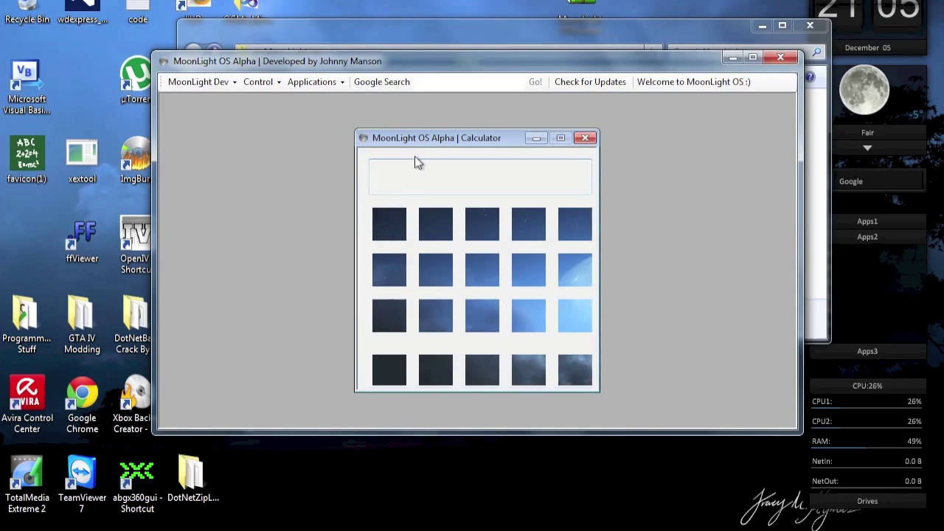
pyautogui.moveTo(452, 138); pyautogui.dragTo(438, 133)
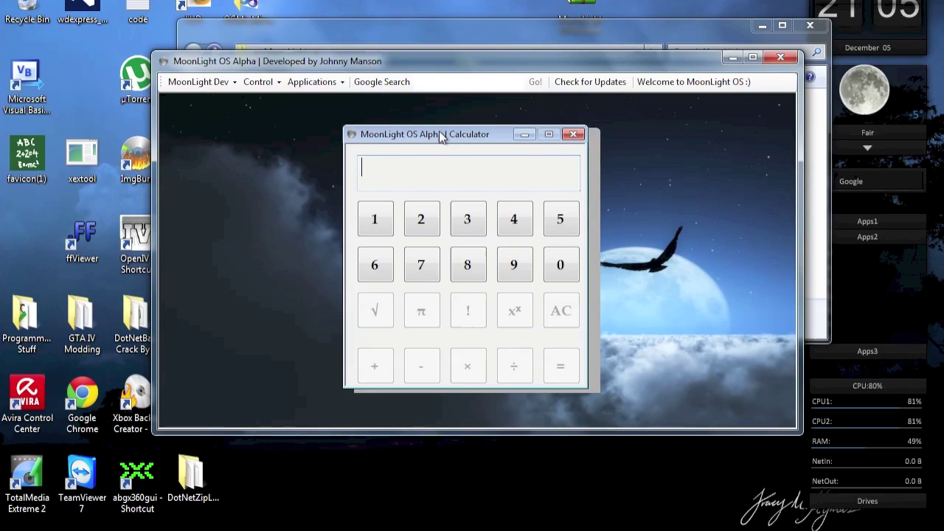
pyautogui.click(475, 234)
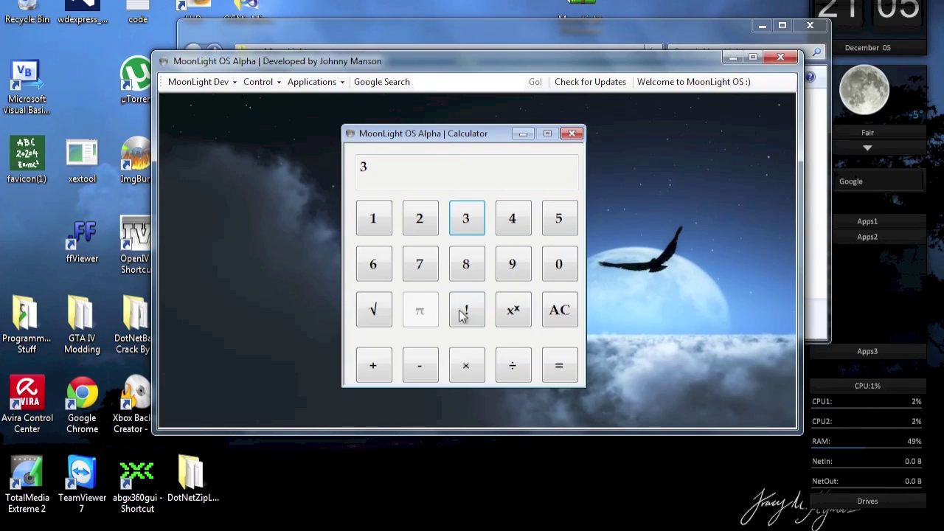
pyautogui.click(466, 321)
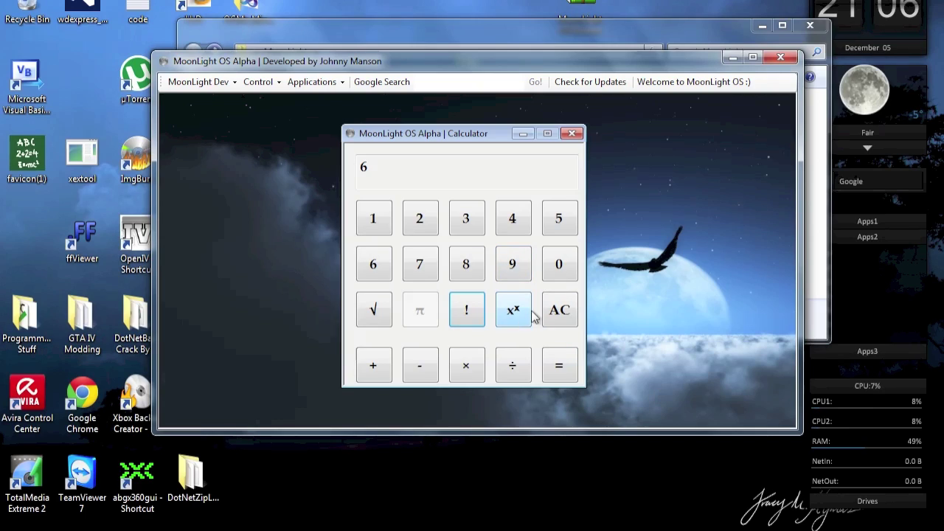
# Clear the calculator and compute the square root of 9
pyautogui.click(559, 324)
pyautogui.click(526, 267)
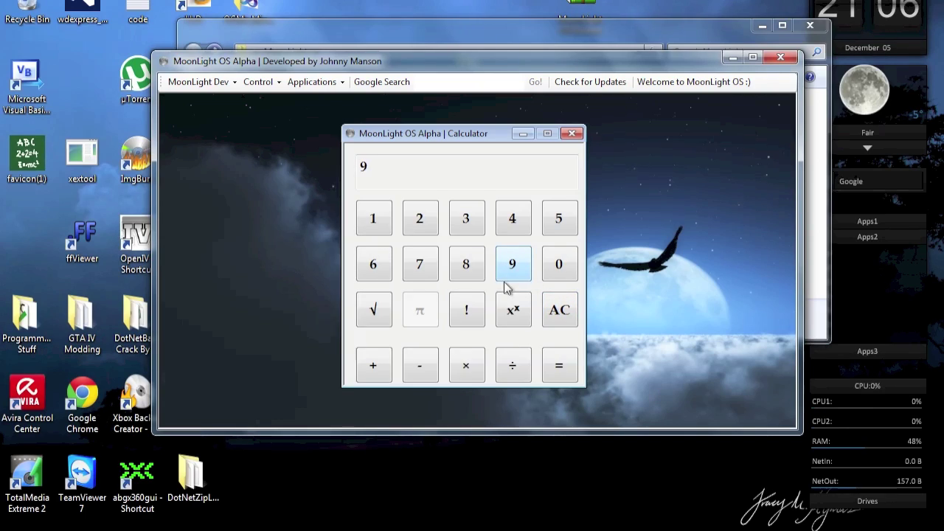
pyautogui.click(389, 316)
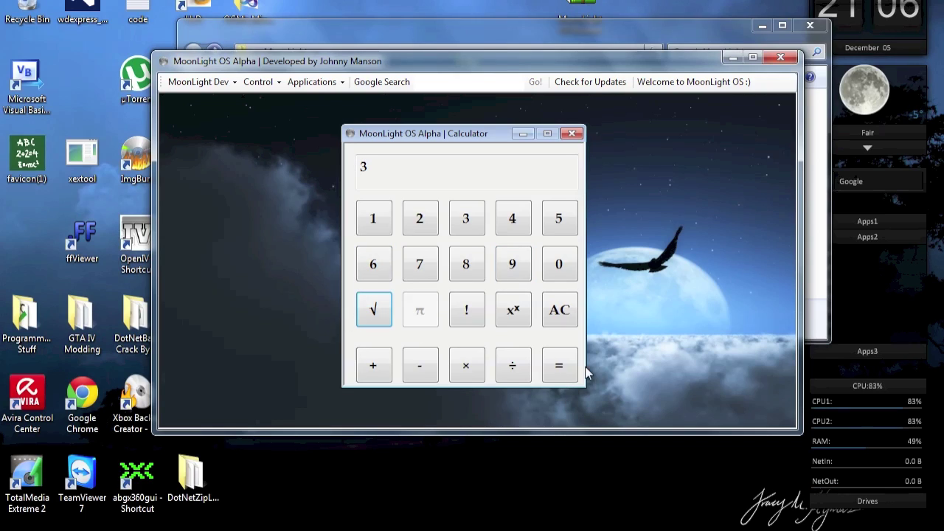
# Multiply the square root result by 8, then divide the product by 2
pyautogui.click(472, 365)
pyautogui.click(478, 270)
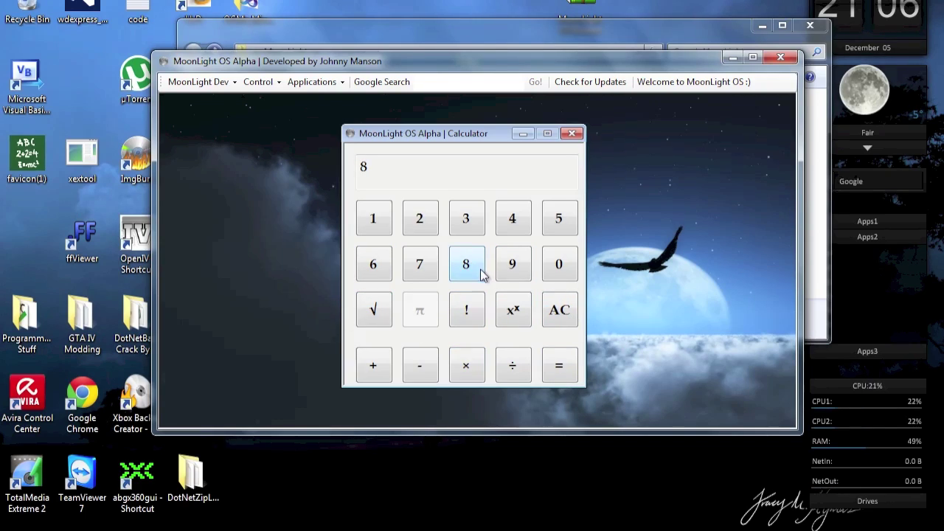
pyautogui.click(558, 365)
pyautogui.click(509, 366)
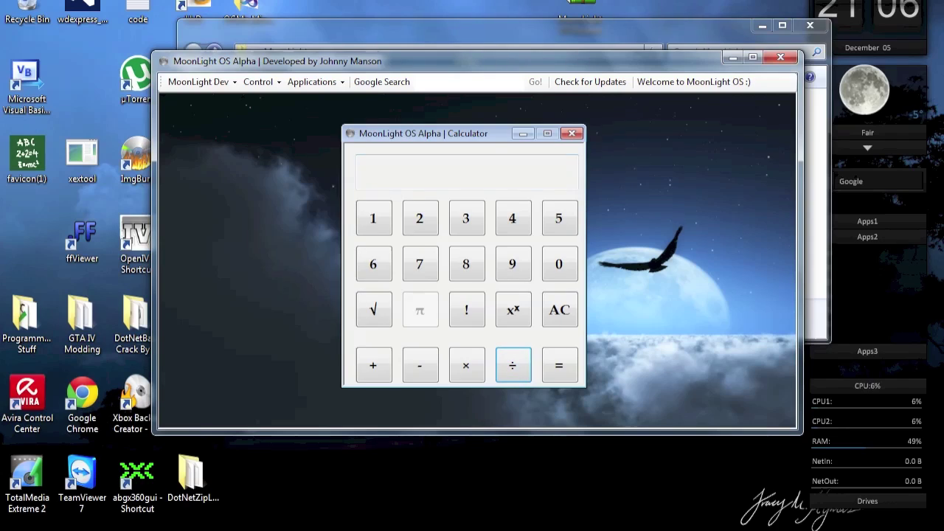
pyautogui.click(422, 230)
pyautogui.click(559, 366)
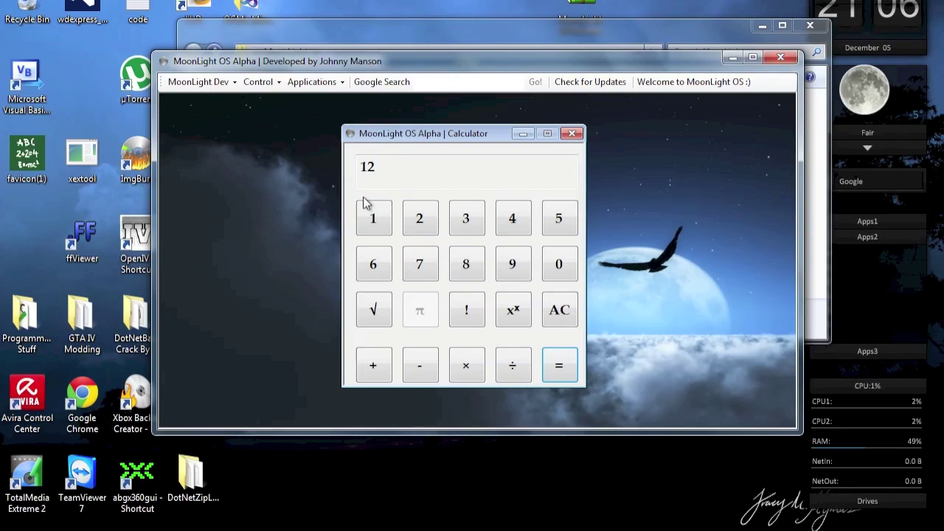
# Clear the calculator display and close the Calculator
pyautogui.moveTo(432, 134); pyautogui.dragTo(438, 142)
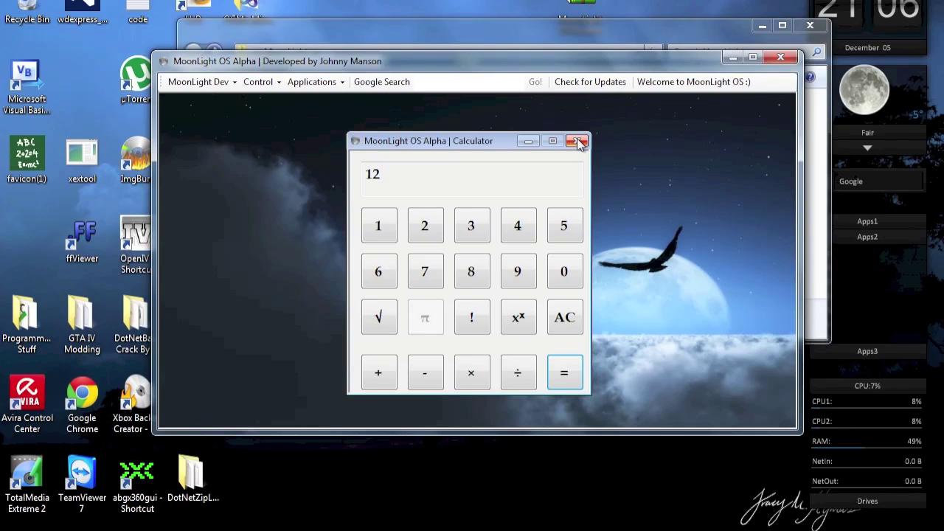
pyautogui.click(567, 333)
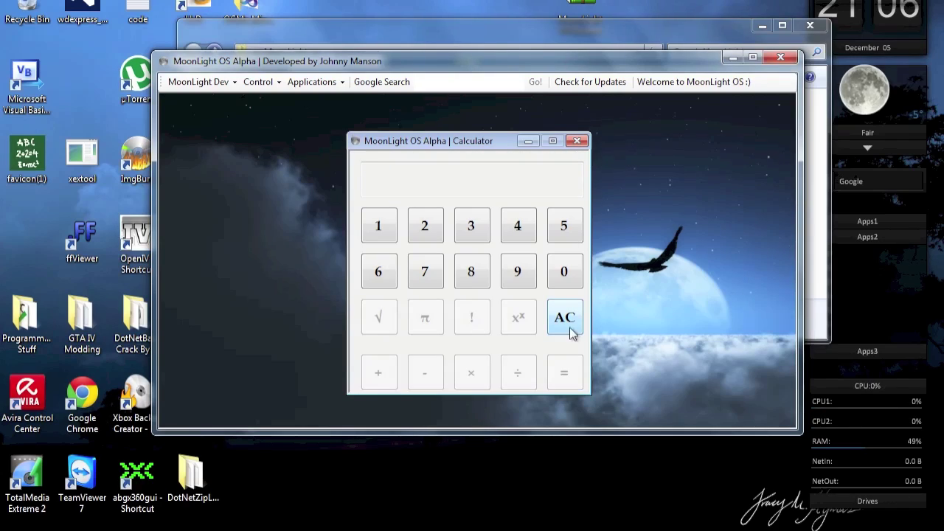
pyautogui.click(577, 140)
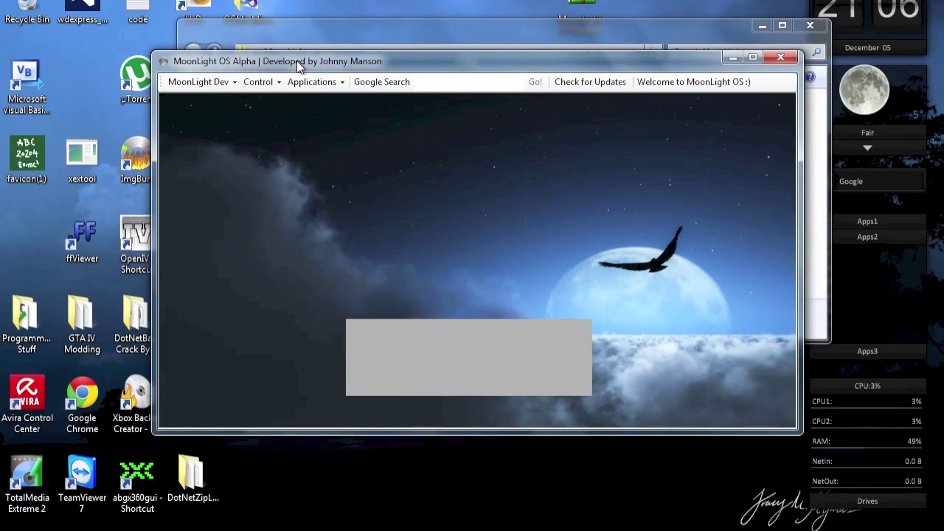
# Open the Contact Organizer and display the details of the only saved contact
pyautogui.click(344, 82)
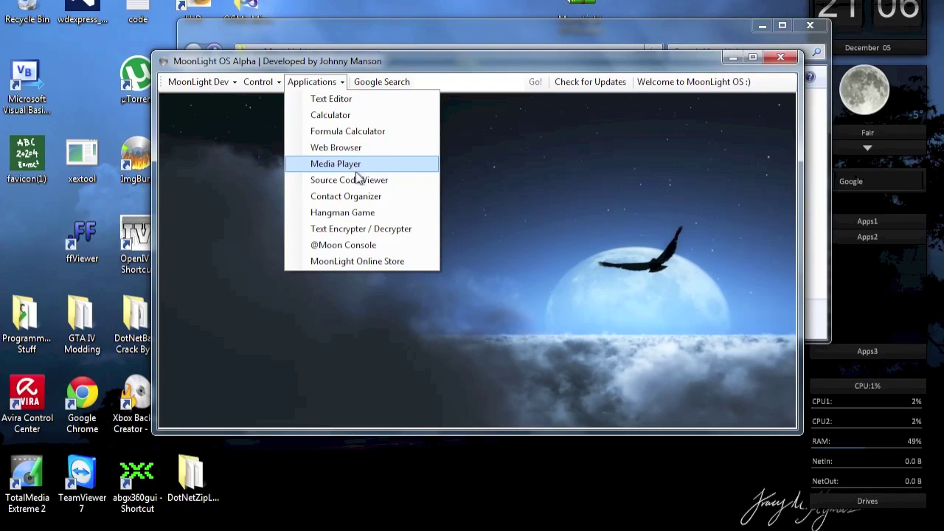
pyautogui.click(385, 197)
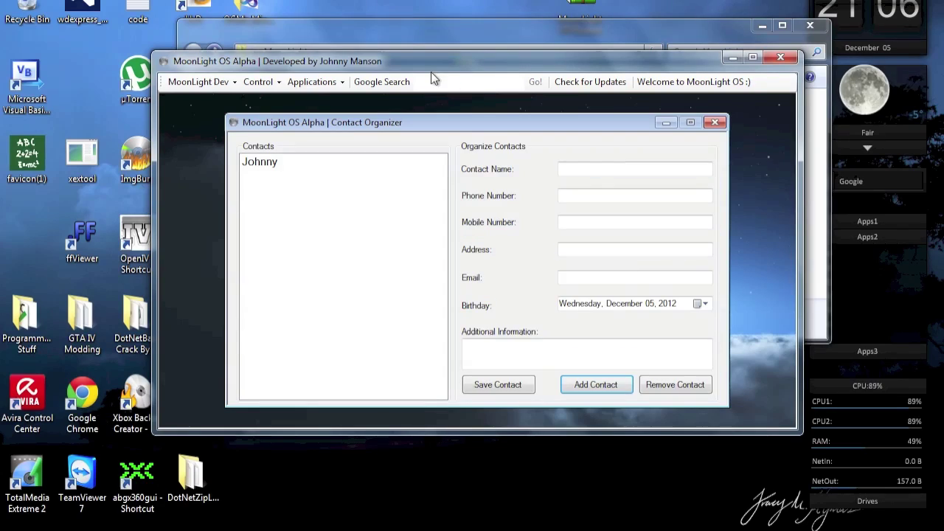
pyautogui.moveTo(435, 64)
pyautogui.mouseDown()
pyautogui.moveTo(454, 59)
pyautogui.moveTo(441, 59)
pyautogui.mouseUp()
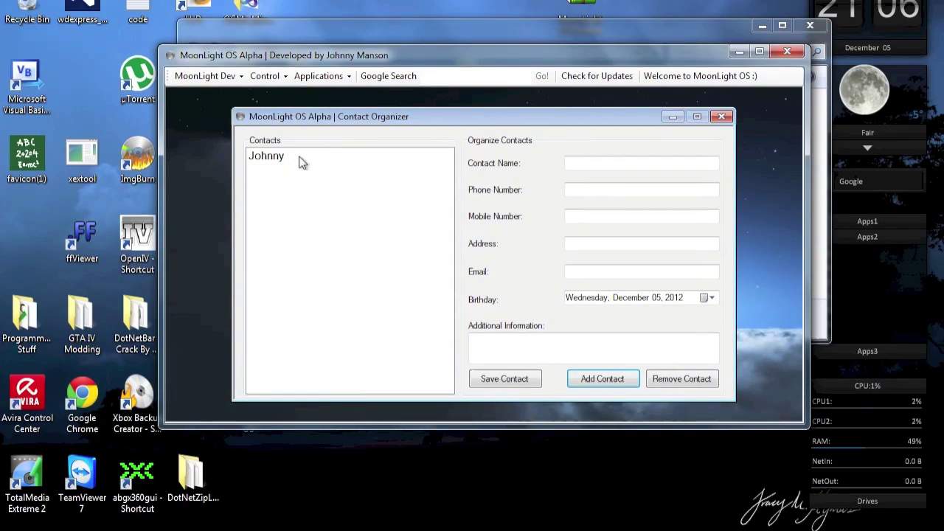
pyautogui.click(275, 158)
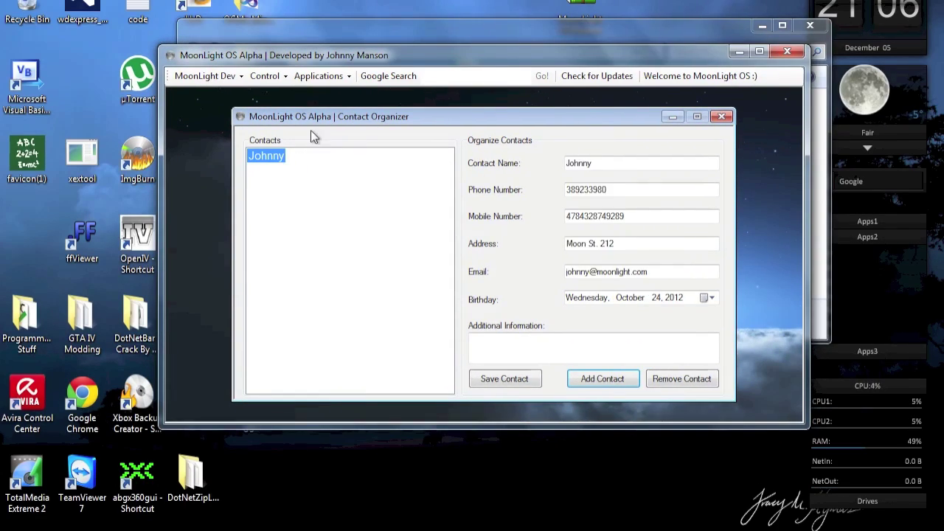
pyautogui.moveTo(361, 116)
pyautogui.mouseDown()
pyautogui.moveTo(369, 111)
pyautogui.moveTo(357, 113)
pyautogui.mouseUp()
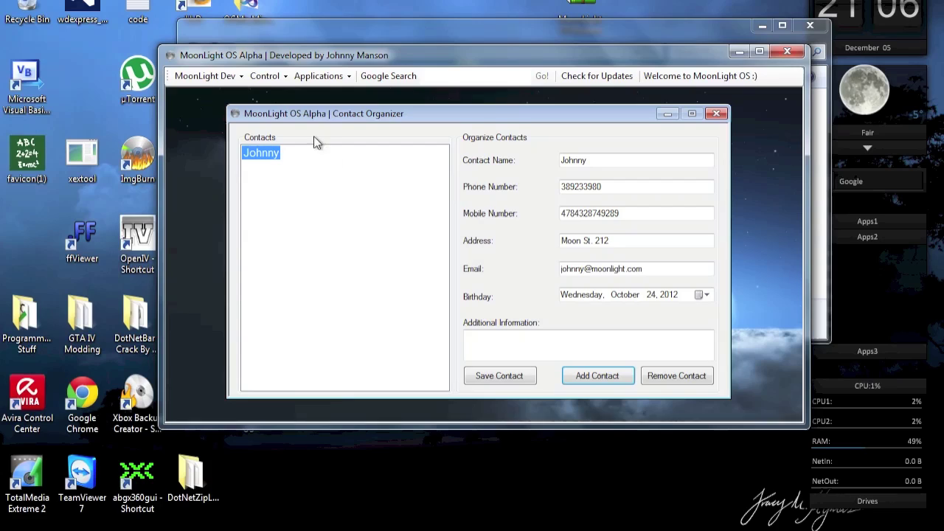
pyautogui.moveTo(373, 56); pyautogui.dragTo(347, 23)
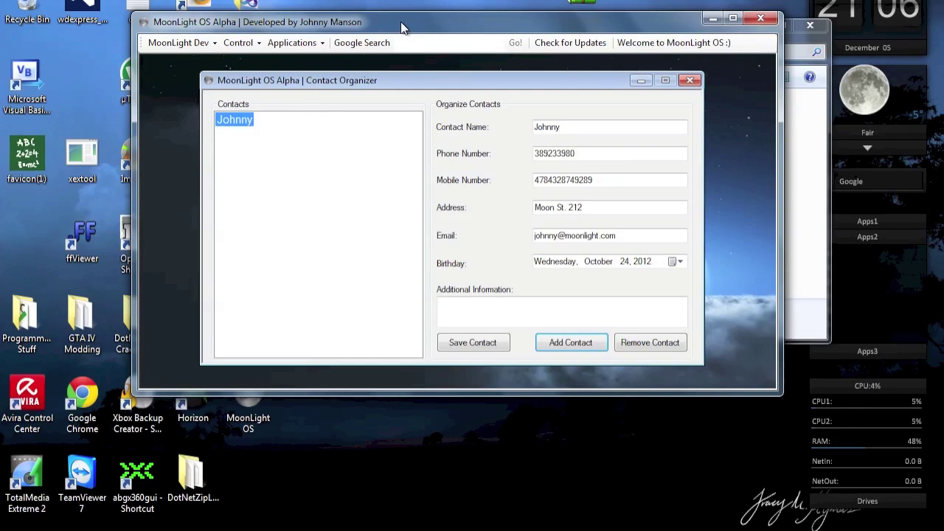
pyautogui.moveTo(397, 28); pyautogui.dragTo(426, 24)
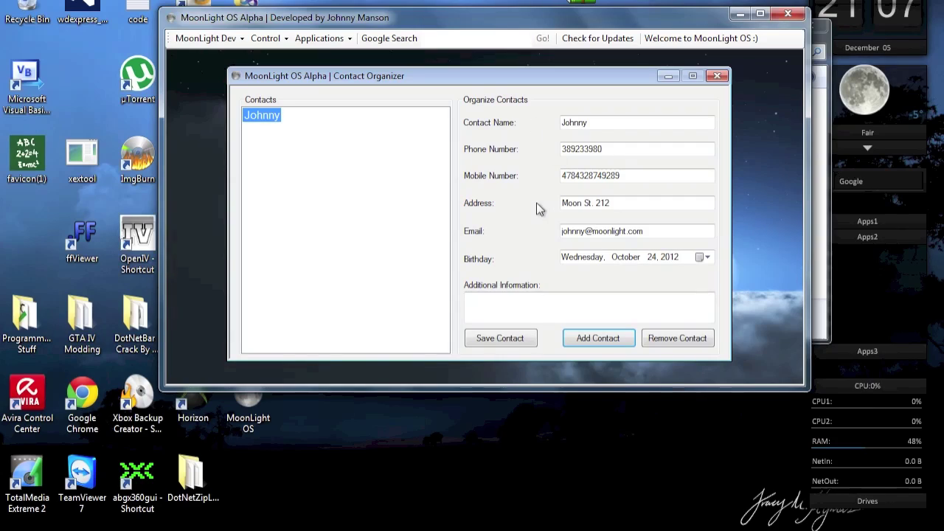
# Edit the street number in the contact's address, save the contact and close the Contact Organizer
pyautogui.click(608, 202)
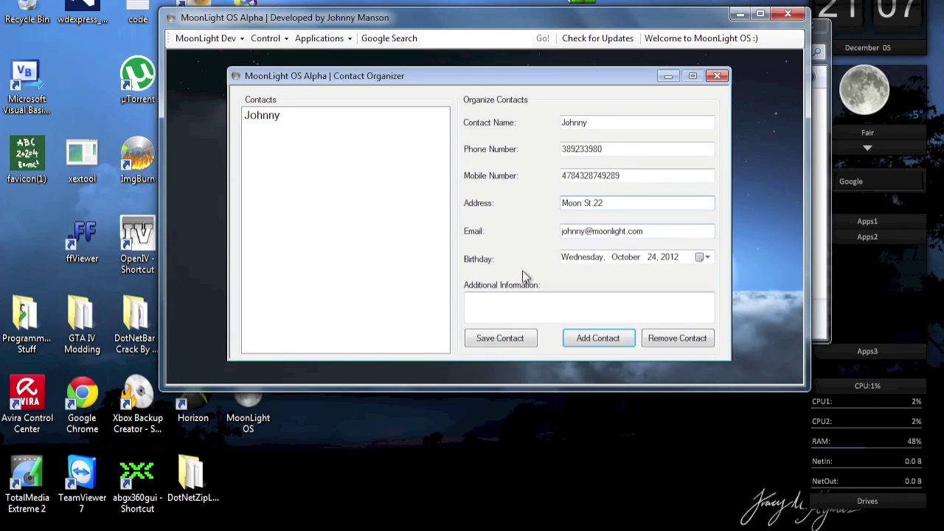
pyautogui.click(512, 342)
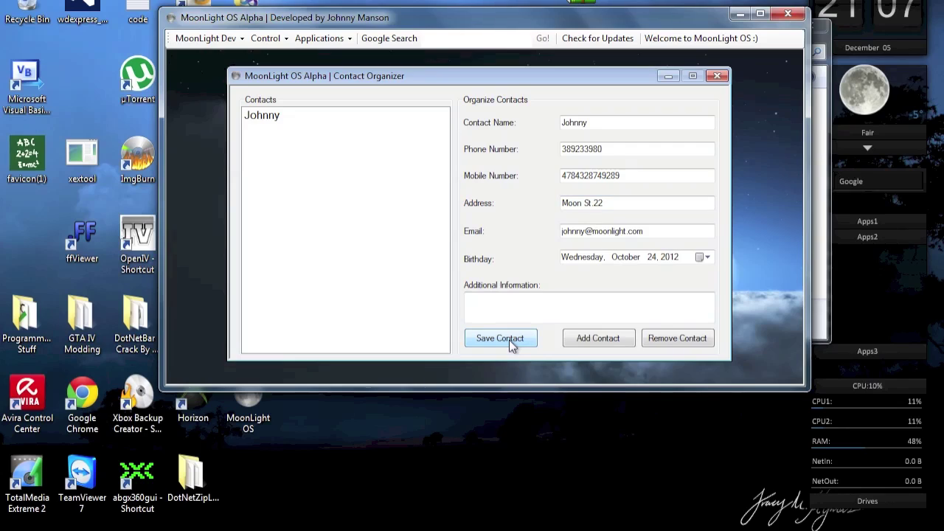
pyautogui.click(717, 76)
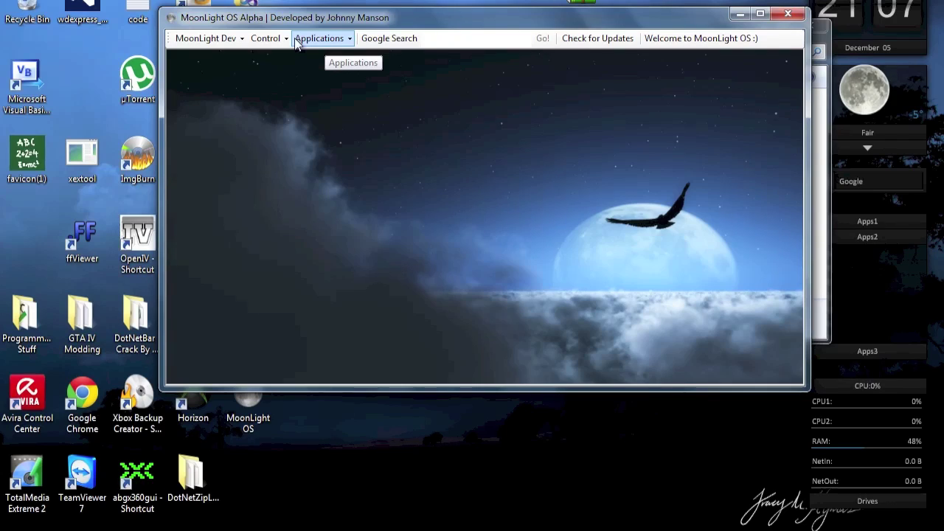
# Open the Hangman Game from the MoonLight OS applications
pyautogui.click(294, 37)
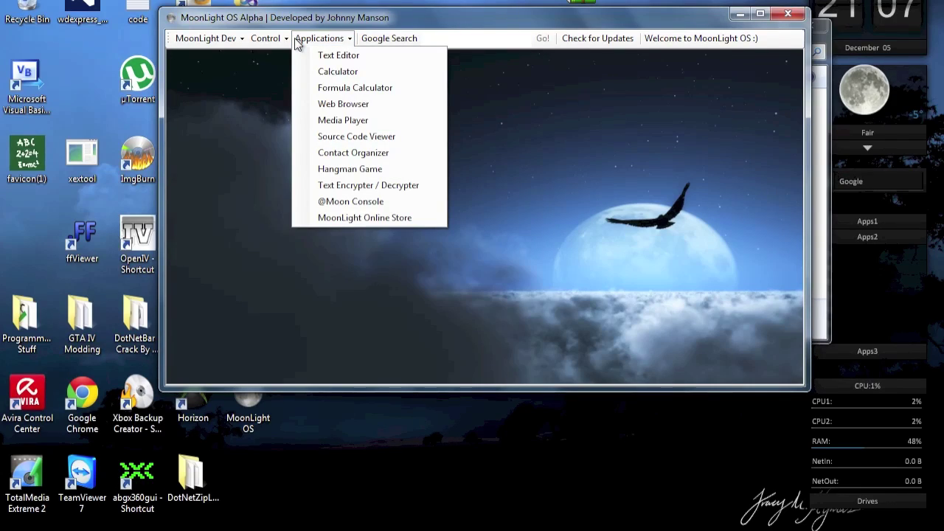
pyautogui.click(387, 174)
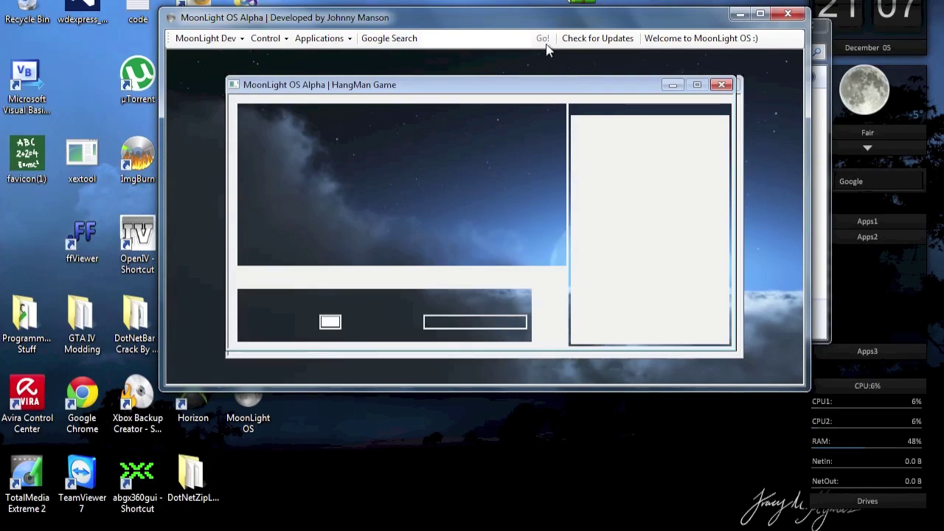
pyautogui.moveTo(461, 18); pyautogui.dragTo(443, 10)
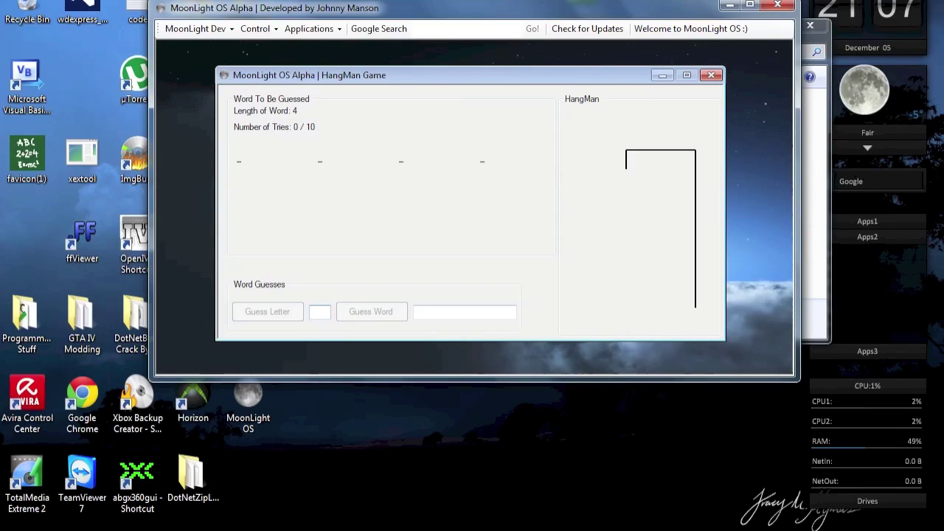
# Guess the letters a, i, o and c in the Hangman Game
pyautogui.write('a')
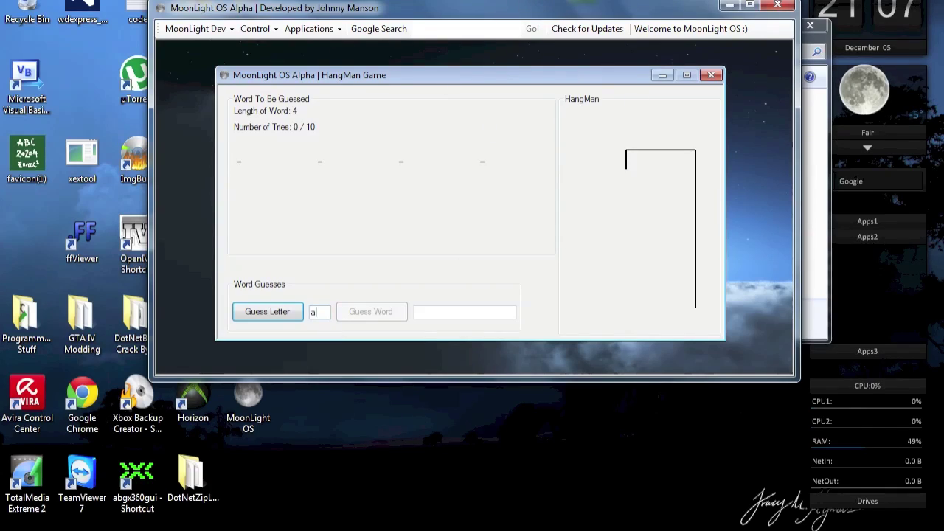
pyautogui.press('Return')
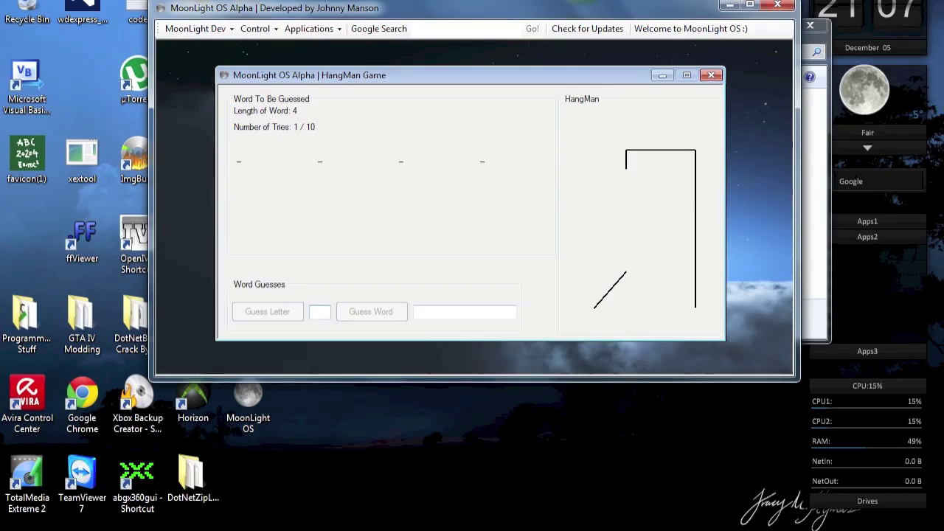
pyautogui.write('i')
pyautogui.press('Return')
pyautogui.write('o')
pyautogui.press('Return')
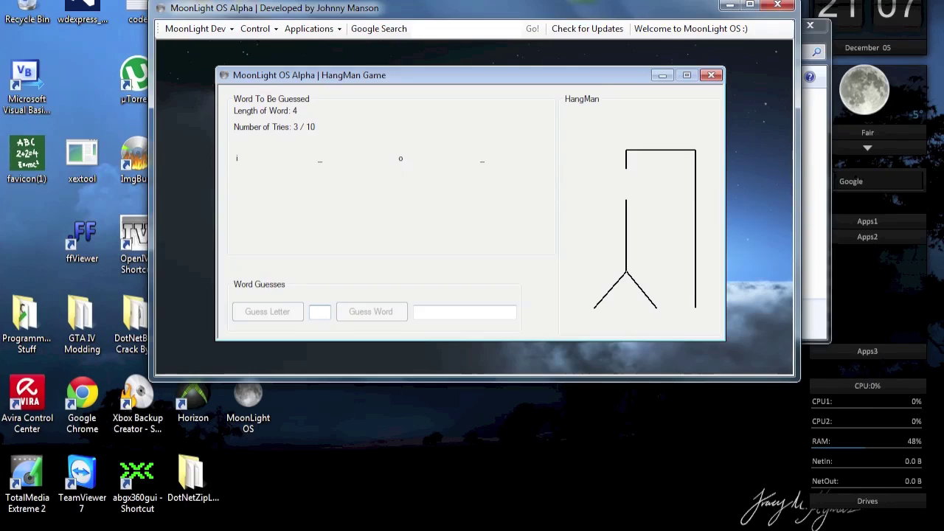
pyautogui.press('Return')
pyautogui.write('c')
pyautogui.press('Return')
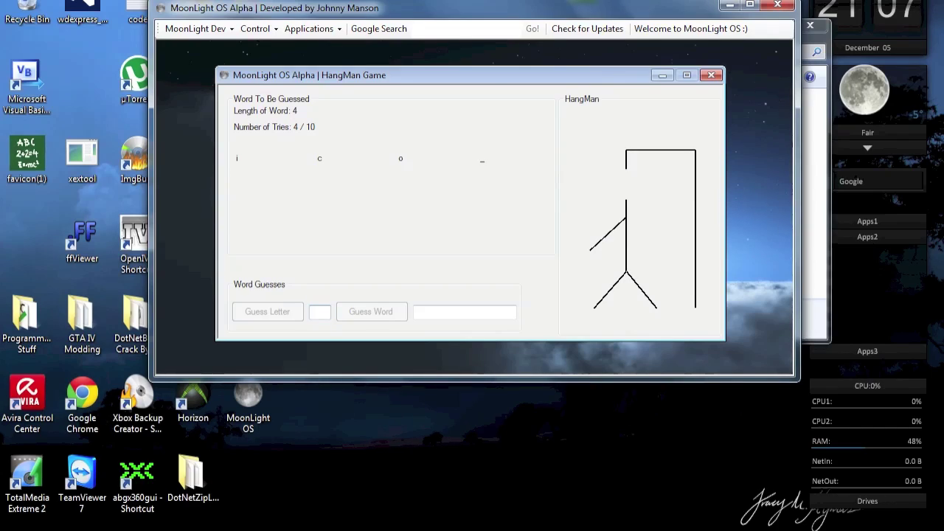
# Guess the whole word as "icon", accept another round and close the Hangman Game
pyautogui.click(418, 311)
pyautogui.write('icon')
pyautogui.press('Return')
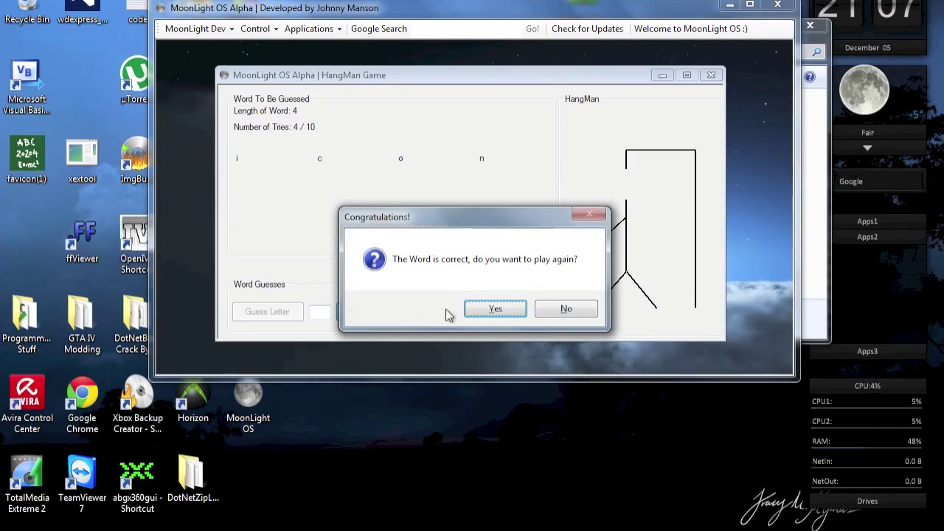
pyautogui.click(502, 307)
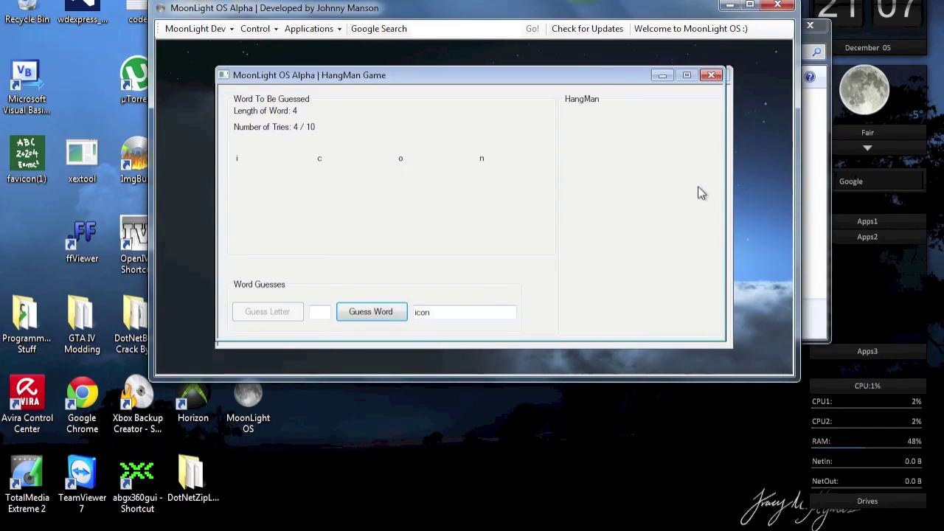
pyautogui.click(711, 75)
# Open the Text Encrypter / Decrypter, fill in the encrypt key and enter "moonlight" as the text to encrypt
pyautogui.click(309, 29)
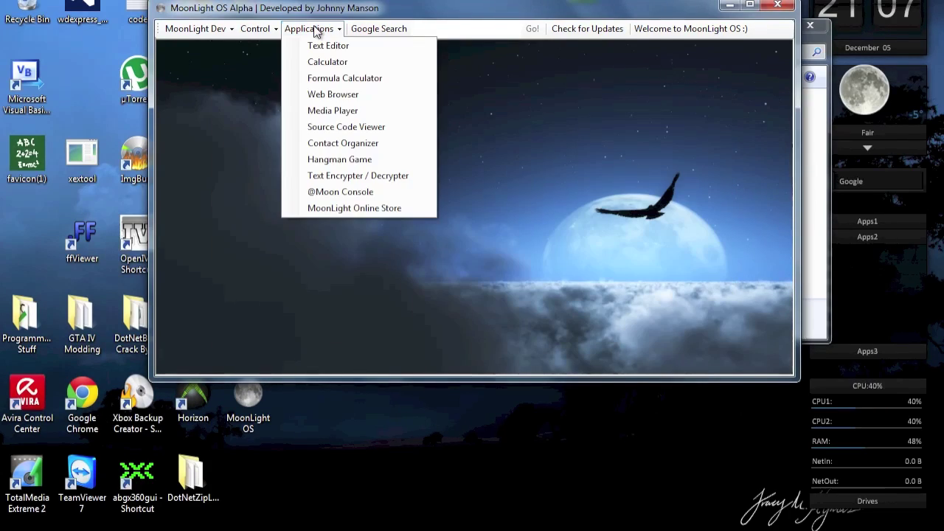
pyautogui.click(352, 178)
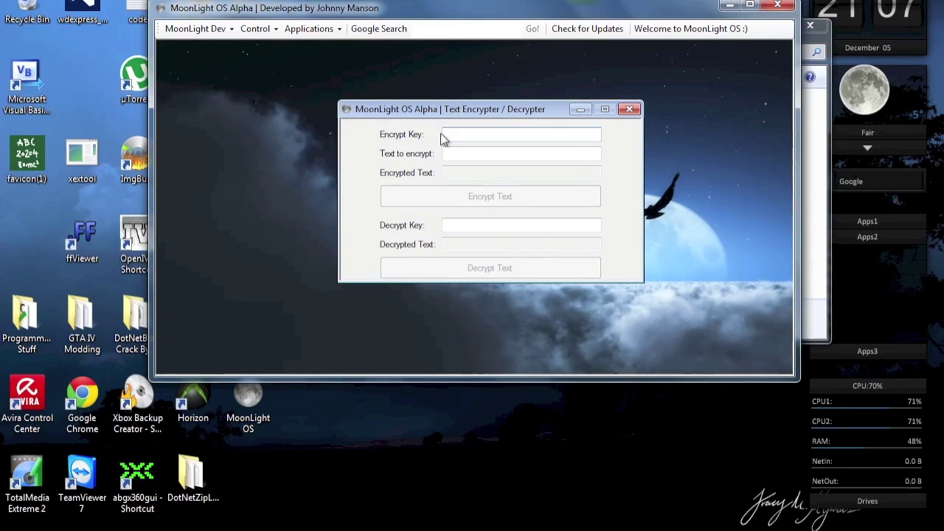
pyautogui.click(474, 133)
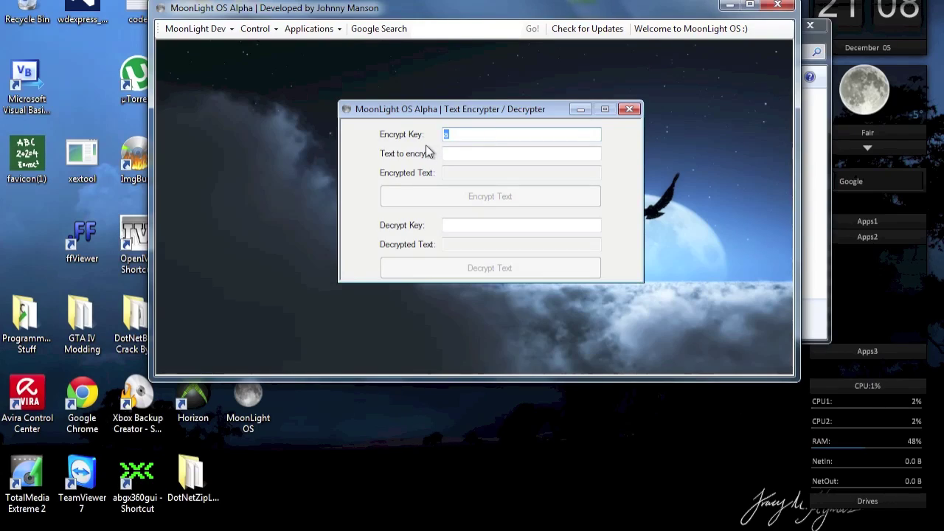
pyautogui.click(459, 159)
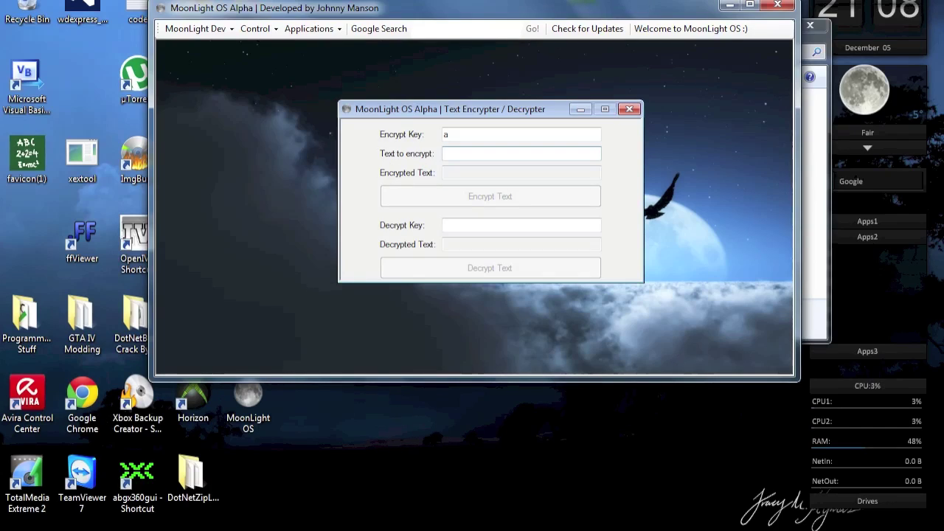
pyautogui.write('moonlight')
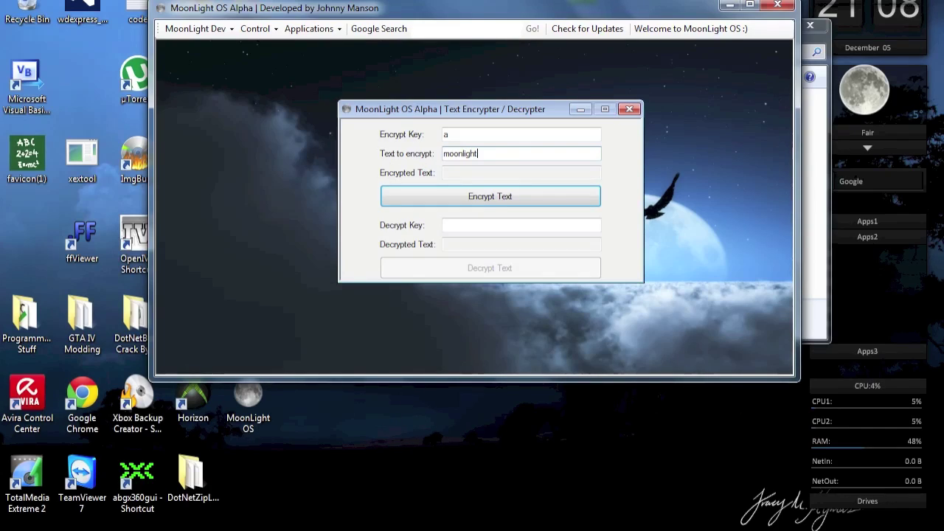
# Reposition the Text Encrypter / Decrypter window, review the key and the text, and encrypt the text
pyautogui.click(473, 135)
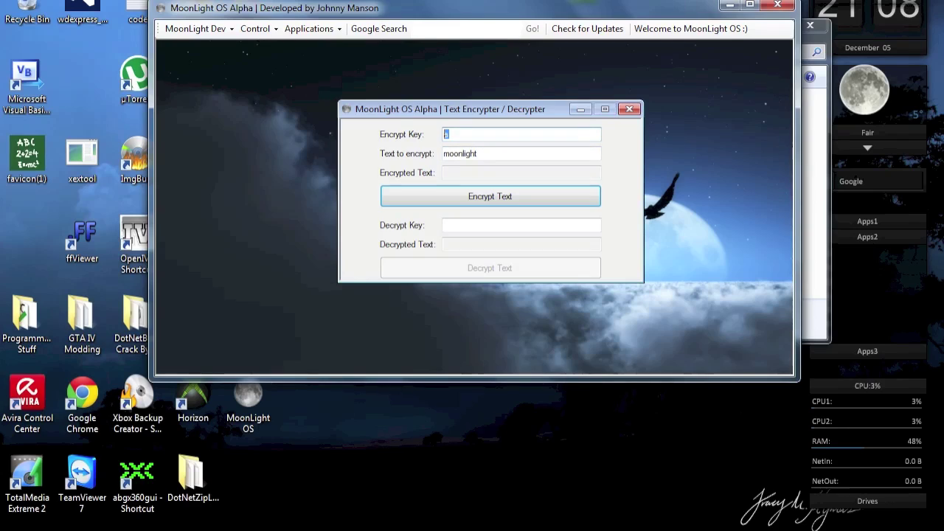
pyautogui.rightClick(446, 134)
pyautogui.click(433, 143)
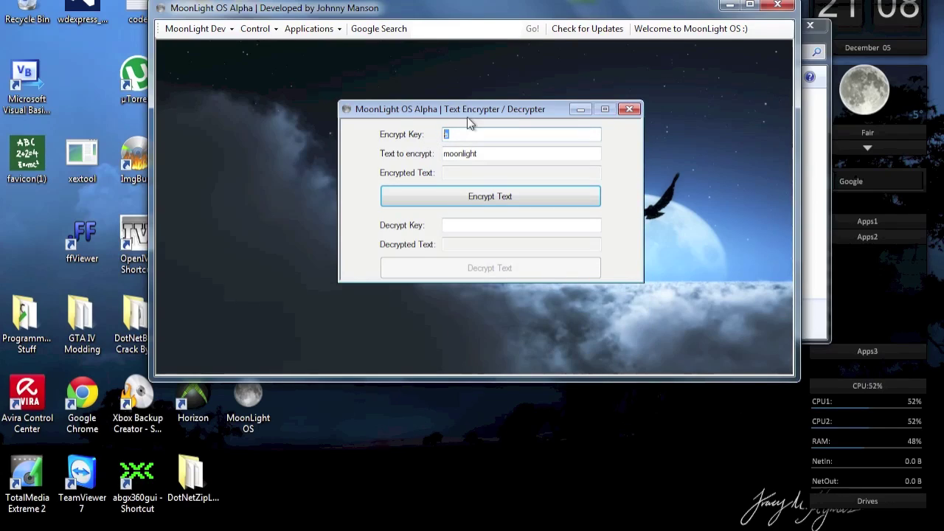
pyautogui.moveTo(476, 115); pyautogui.dragTo(468, 100)
pyautogui.click(472, 137)
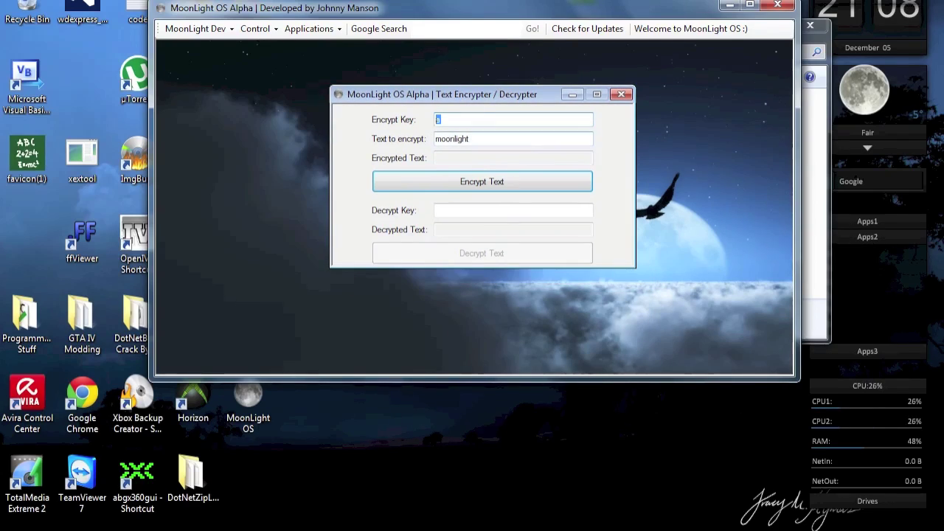
pyautogui.moveTo(470, 138); pyautogui.dragTo(436, 139)
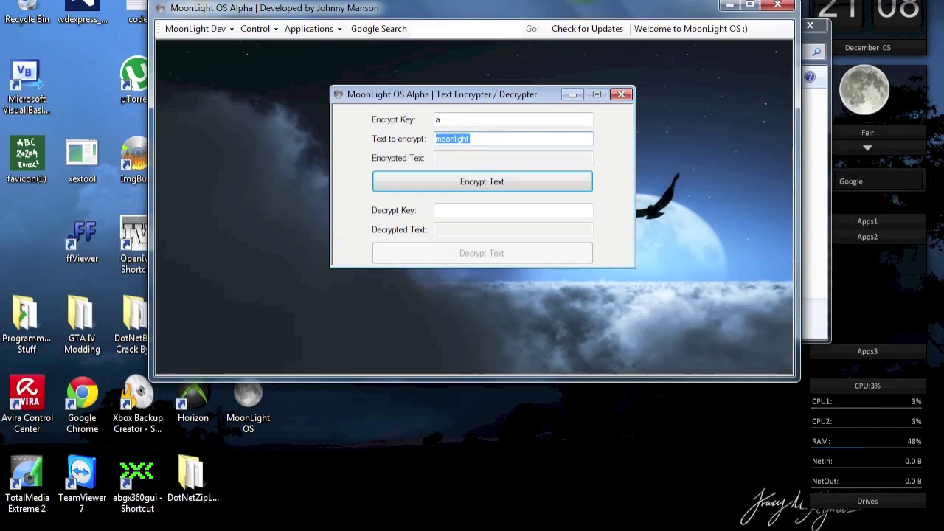
pyautogui.click(469, 138)
pyautogui.click(442, 180)
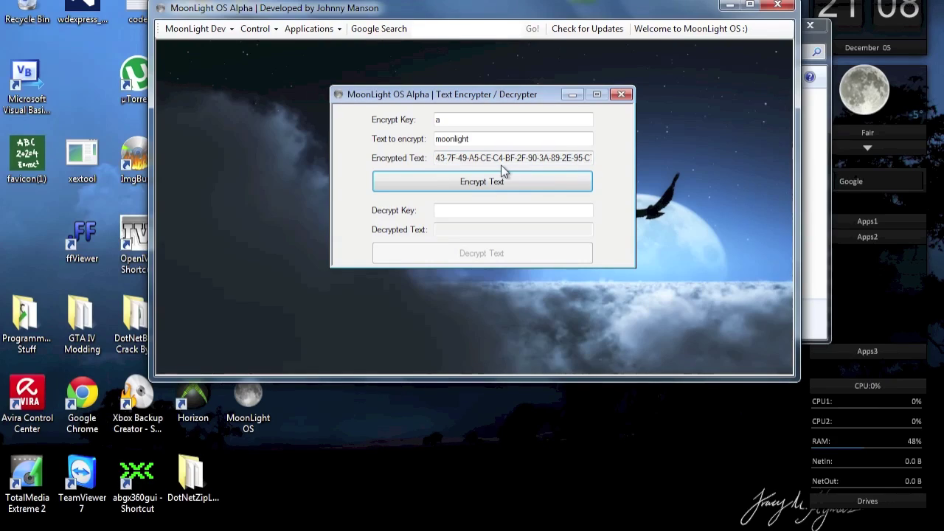
# Examine the encrypted text with its key, source text and copy option, and close the Text Encrypter / Decrypter
pyautogui.moveTo(509, 158); pyautogui.dragTo(435, 159)
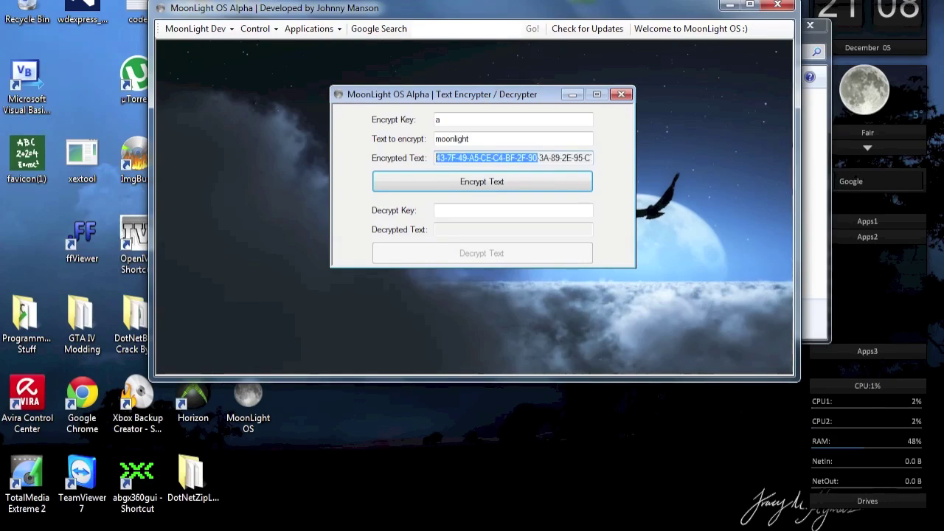
pyautogui.click(438, 120)
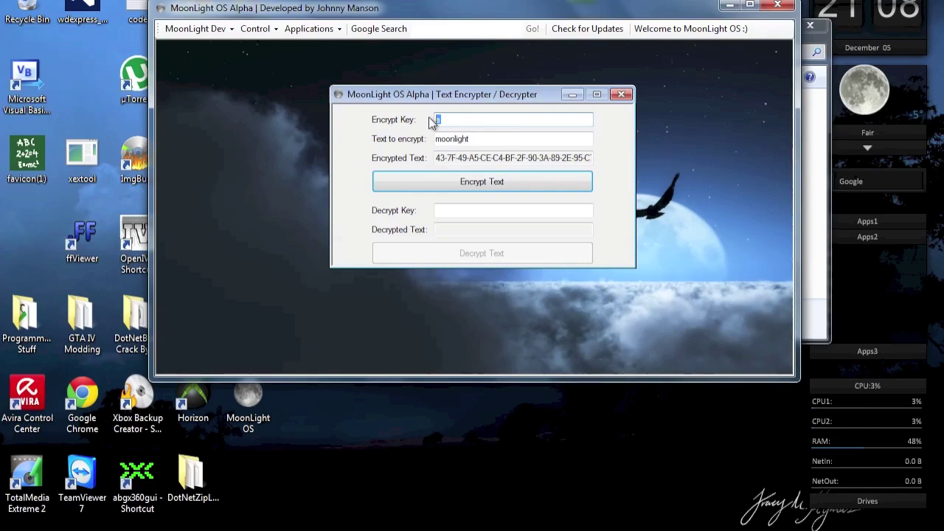
pyautogui.click(487, 139)
pyautogui.moveTo(487, 139); pyautogui.dragTo(440, 138)
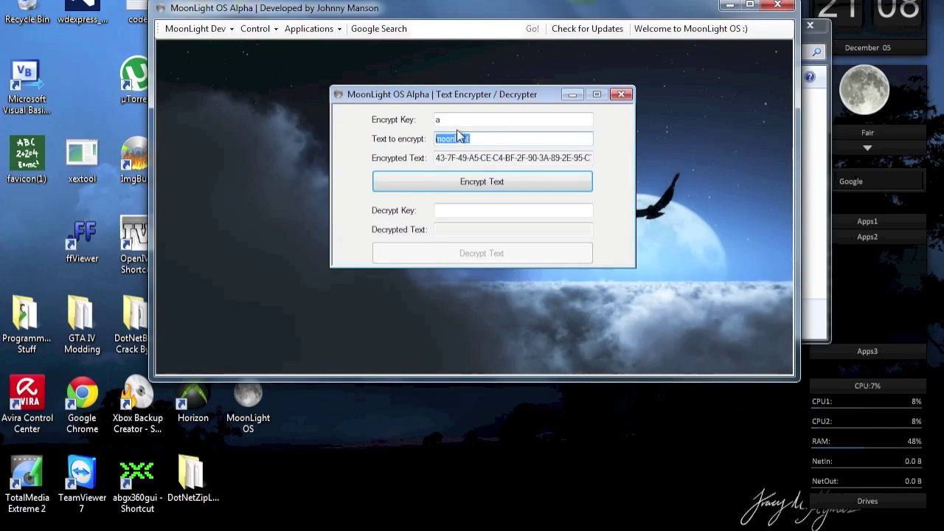
pyautogui.click(489, 138)
pyautogui.moveTo(537, 95); pyautogui.dragTo(560, 94)
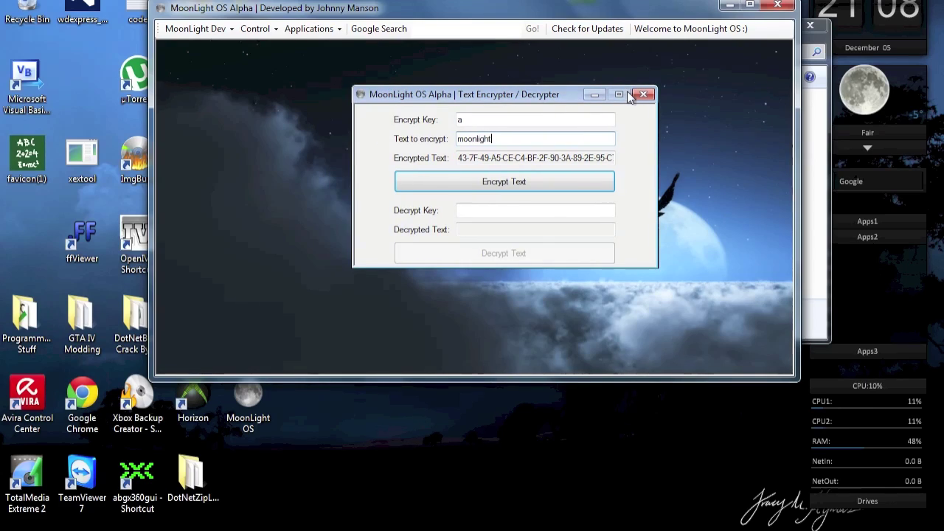
pyautogui.rightClick(576, 163)
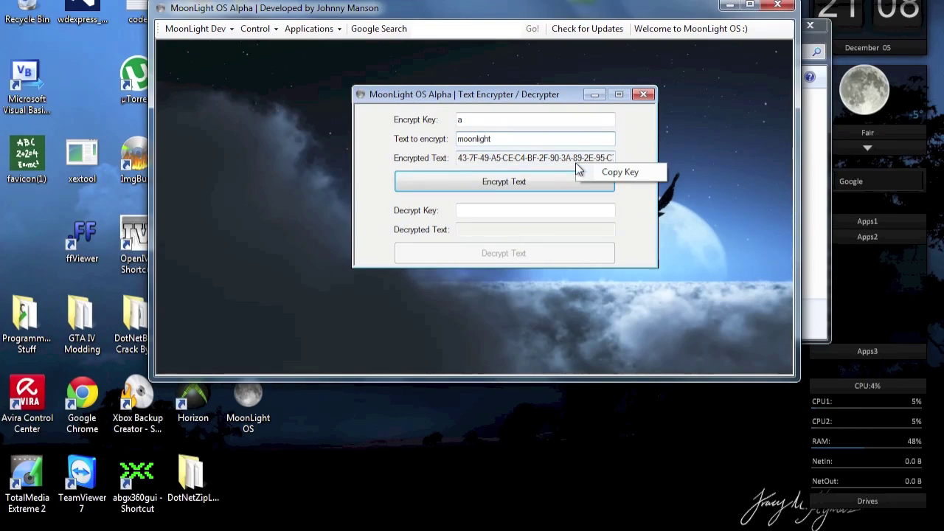
pyautogui.click(630, 132)
pyautogui.click(640, 100)
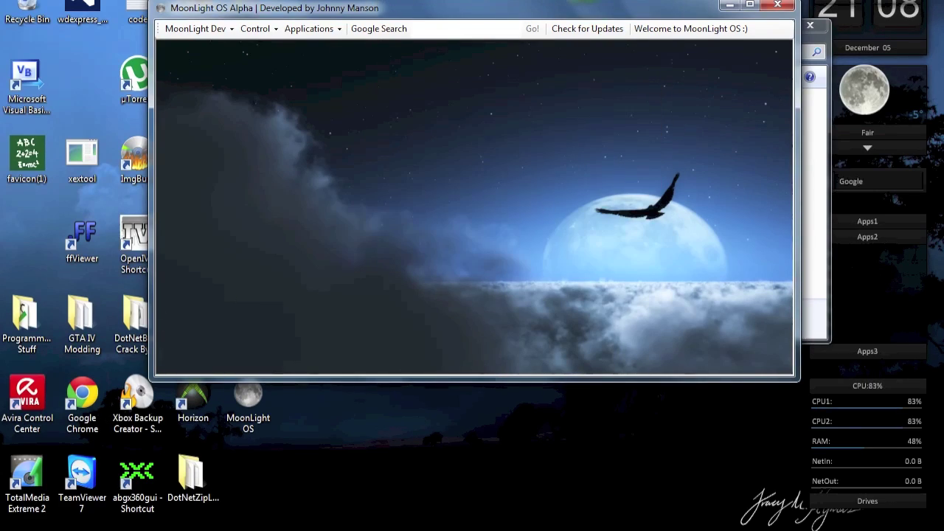
pyautogui.moveTo(352, 9); pyautogui.dragTo(365, 26)
pyautogui.click(325, 46)
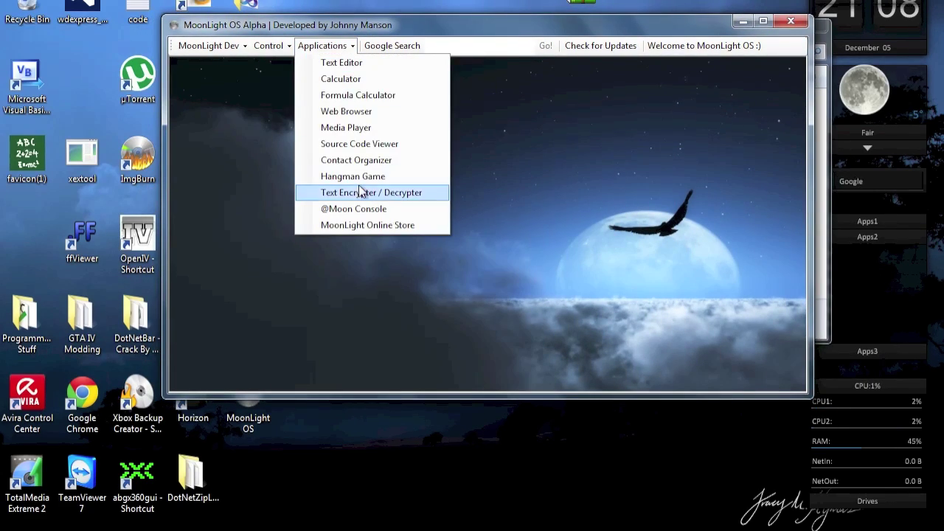
pyautogui.click(344, 209)
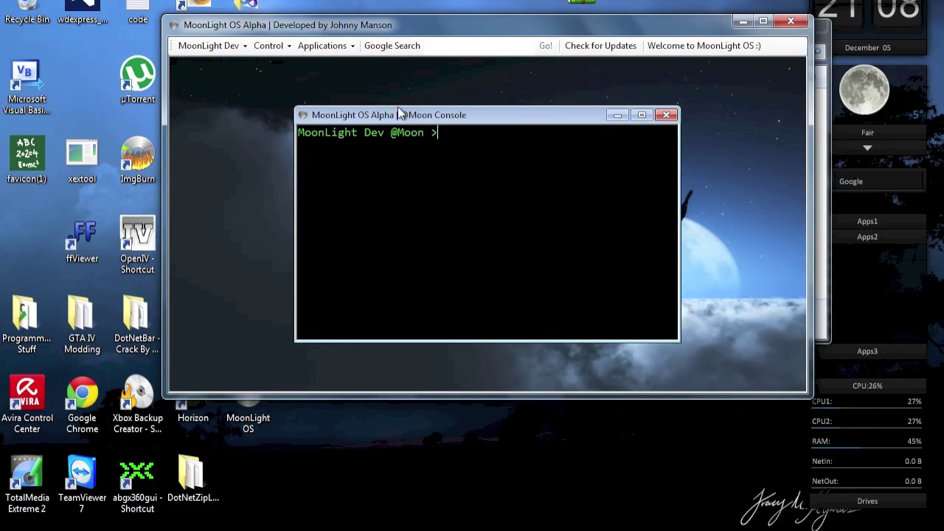
pyautogui.moveTo(398, 111)
pyautogui.mouseDown()
pyautogui.moveTo(422, 83)
pyautogui.moveTo(401, 97)
pyautogui.mouseUp()
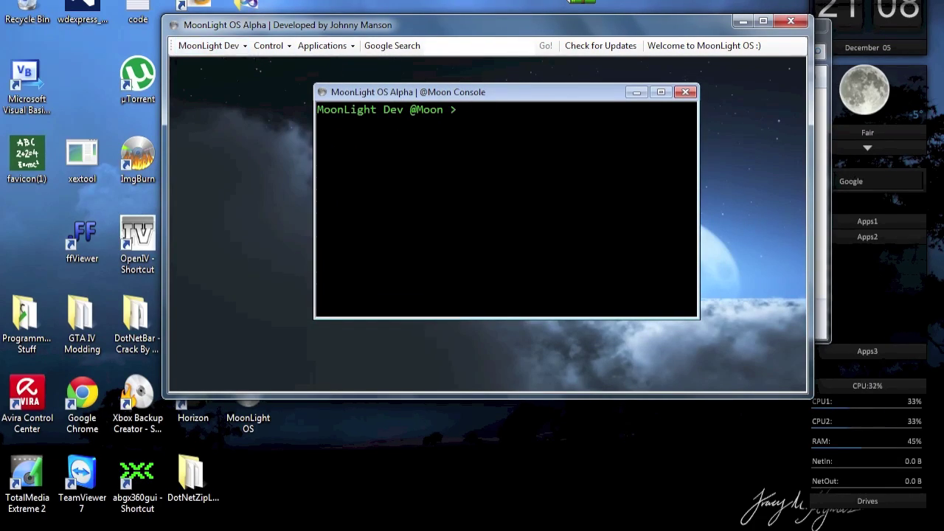
# View the About MoonLight OS information and close it
pyautogui.click(233, 44)
pyautogui.click(230, 63)
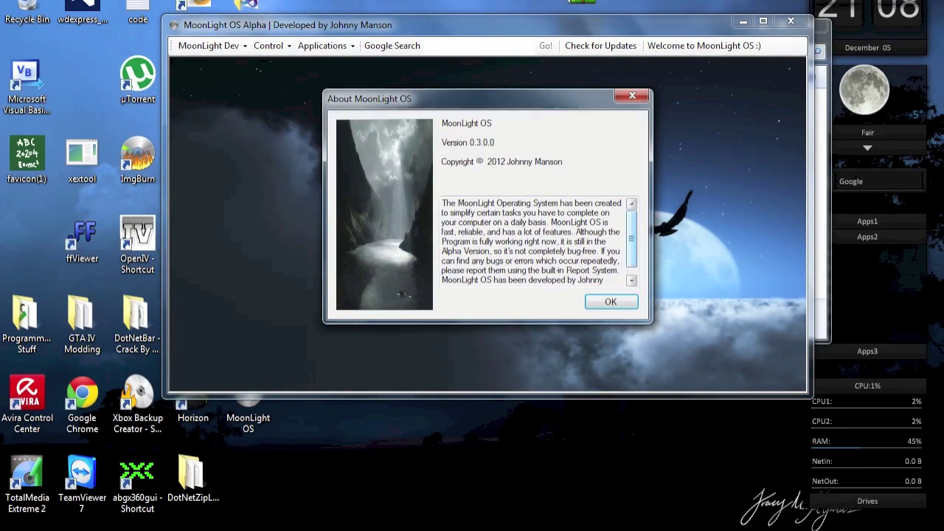
pyautogui.click(609, 304)
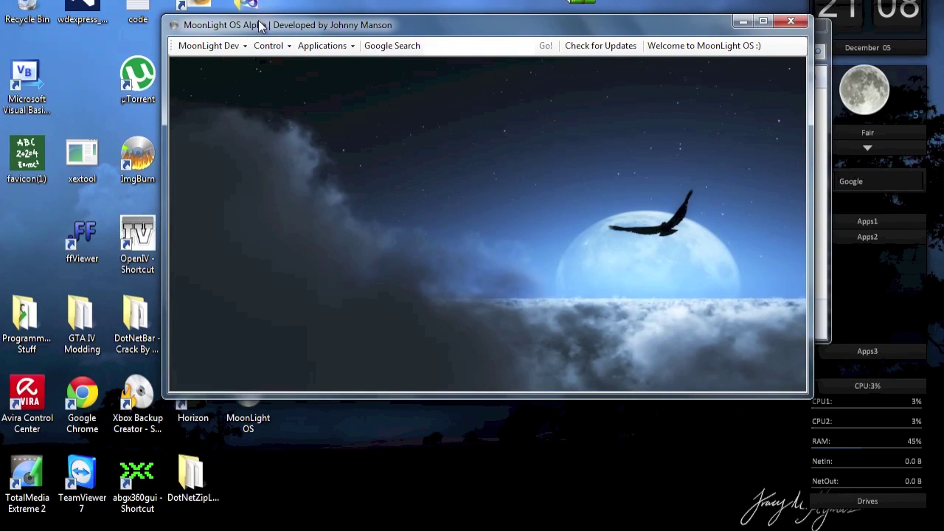
# Reposition the main MoonLight OS window, check for updates and dismiss the update message
pyautogui.moveTo(262, 26); pyautogui.dragTo(243, 22)
pyautogui.click(316, 43)
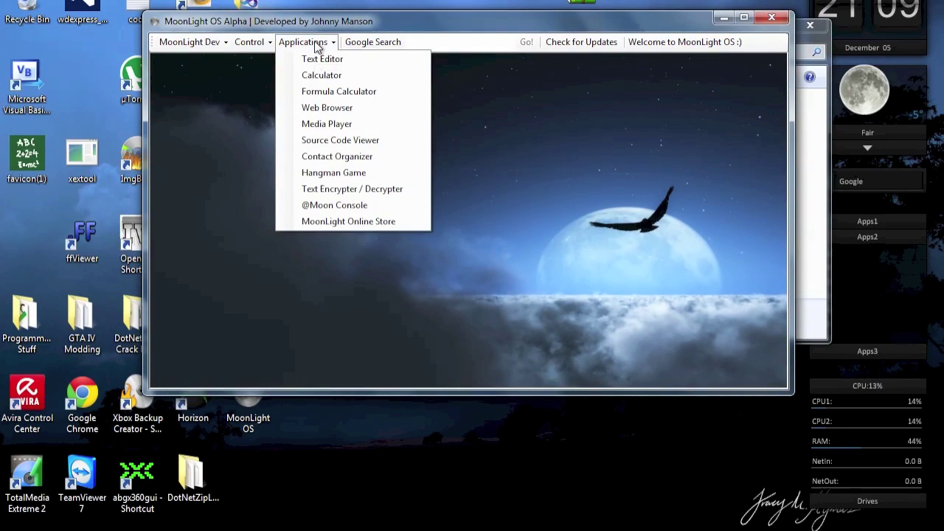
pyautogui.click(568, 59)
pyautogui.click(584, 42)
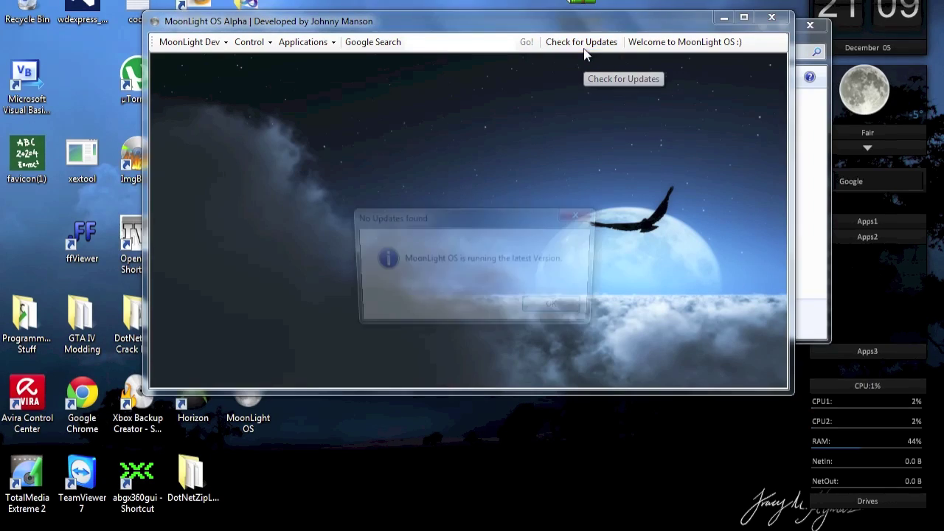
pyautogui.click(552, 307)
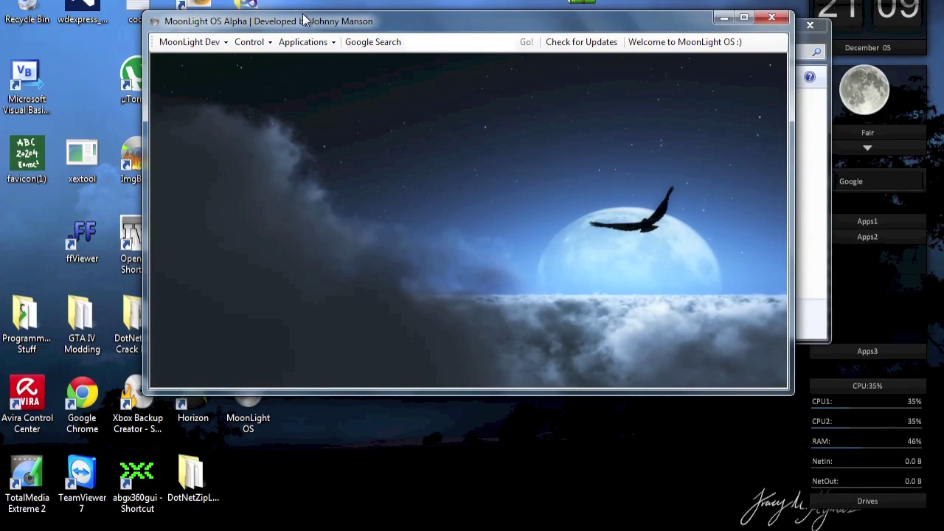
# Open the Text Editor and the Calculator together and hide all open application windows
pyautogui.click(303, 42)
pyautogui.click(309, 64)
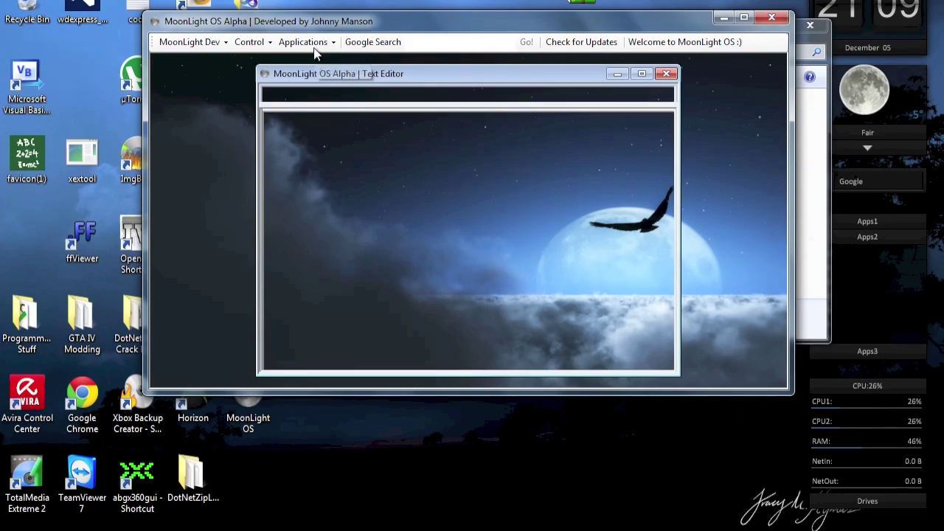
pyautogui.click(304, 42)
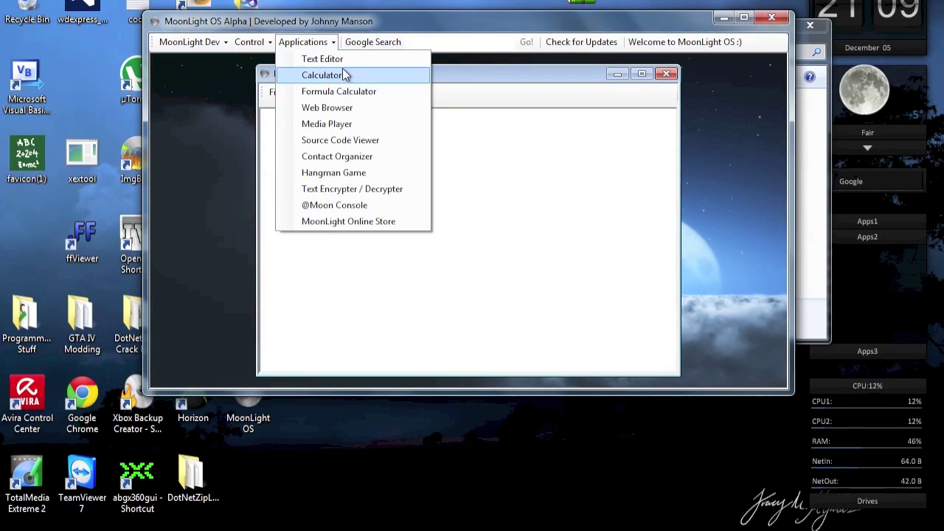
pyautogui.click(328, 75)
pyautogui.click(236, 42)
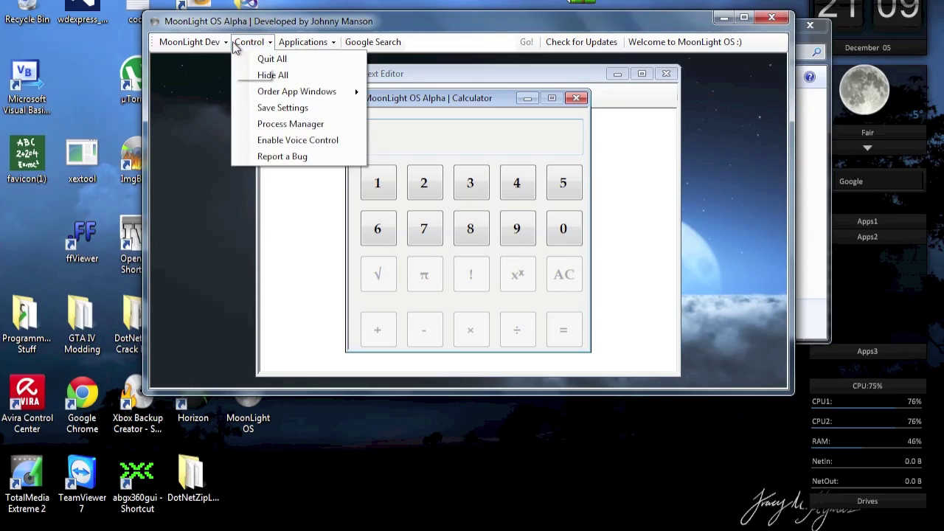
pyautogui.click(247, 197)
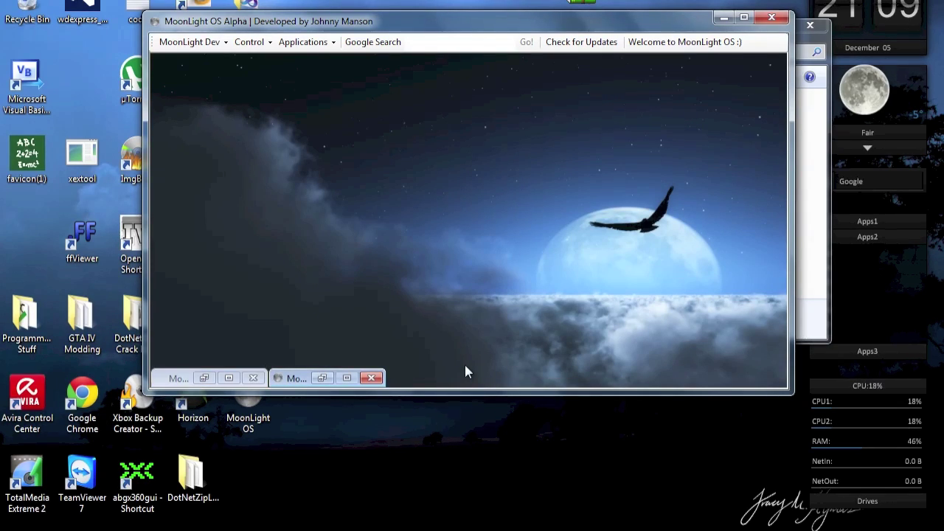
# View the background image chooser and cancel it, and look at the desktop's context options for background, icons, hiding and quitting
pyautogui.doubleClick(499, 340)
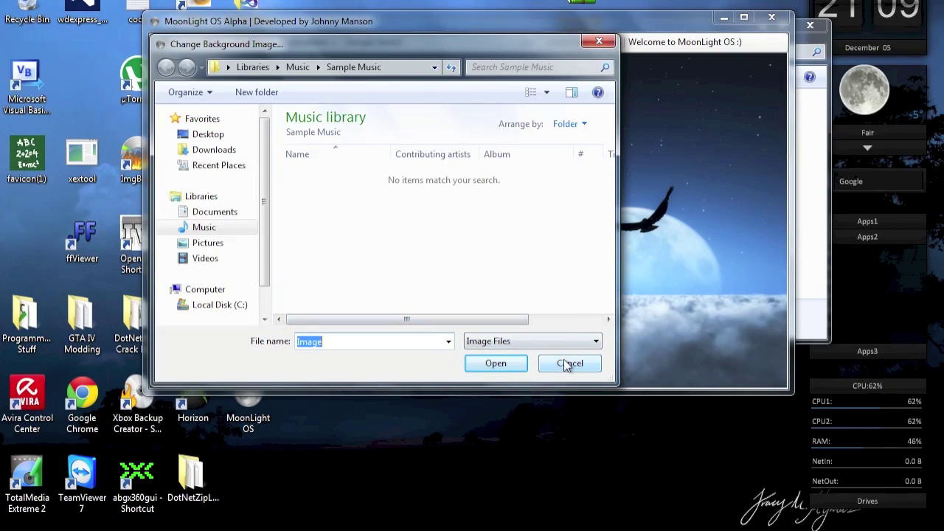
pyautogui.click(568, 364)
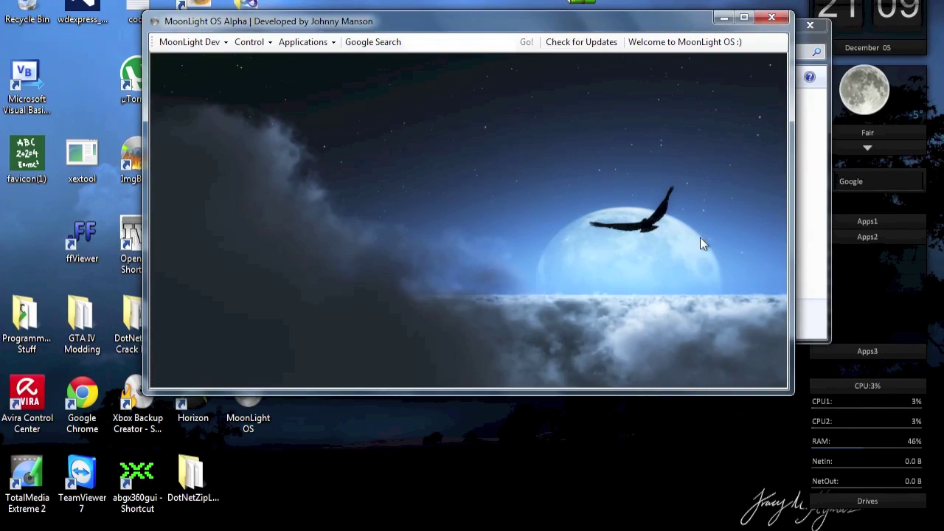
pyautogui.click(336, 42)
pyautogui.click(272, 29)
pyautogui.rightClick(441, 196)
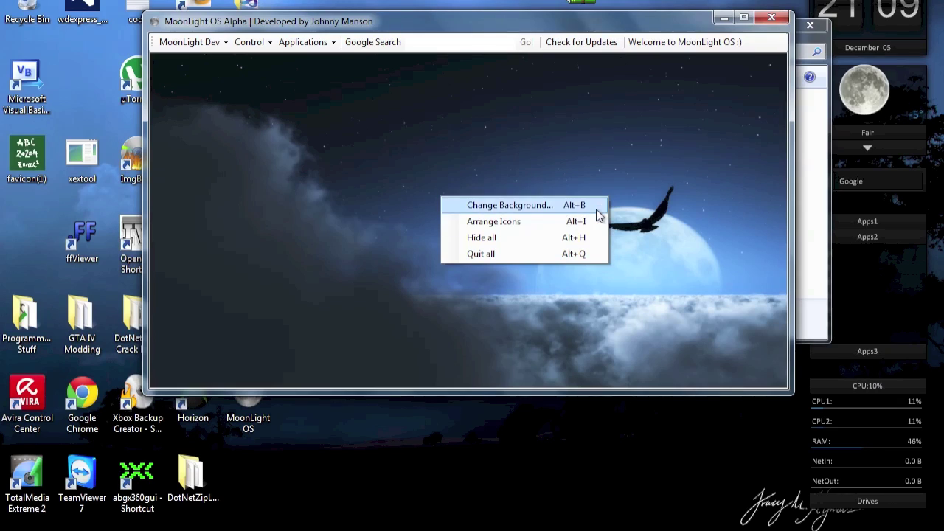
pyautogui.click(387, 168)
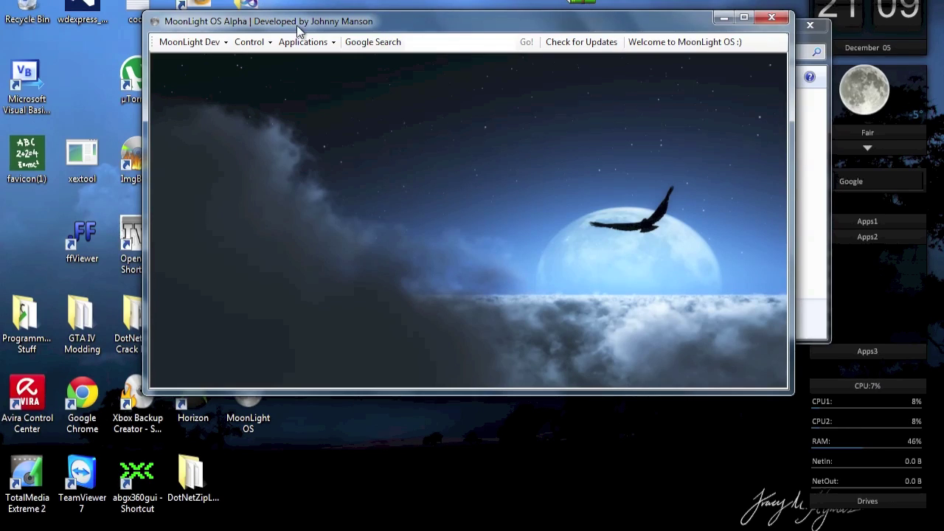
# Open the Sample Pictures folder from the Pictures library and arrange its window so the MoonLight OS desktop stays exposed
pyautogui.moveTo(281, 26); pyautogui.dragTo(327, 39)
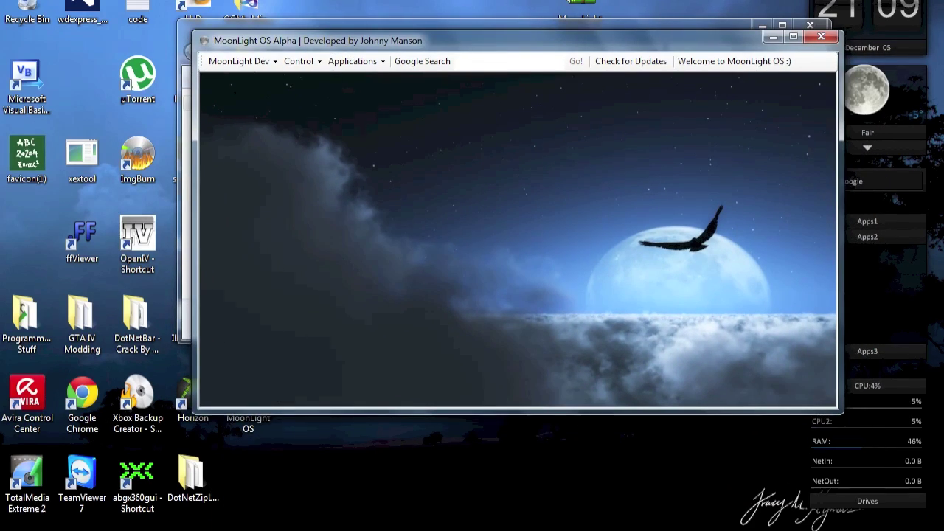
pyautogui.moveTo(96, 527)
pyautogui.press('super')
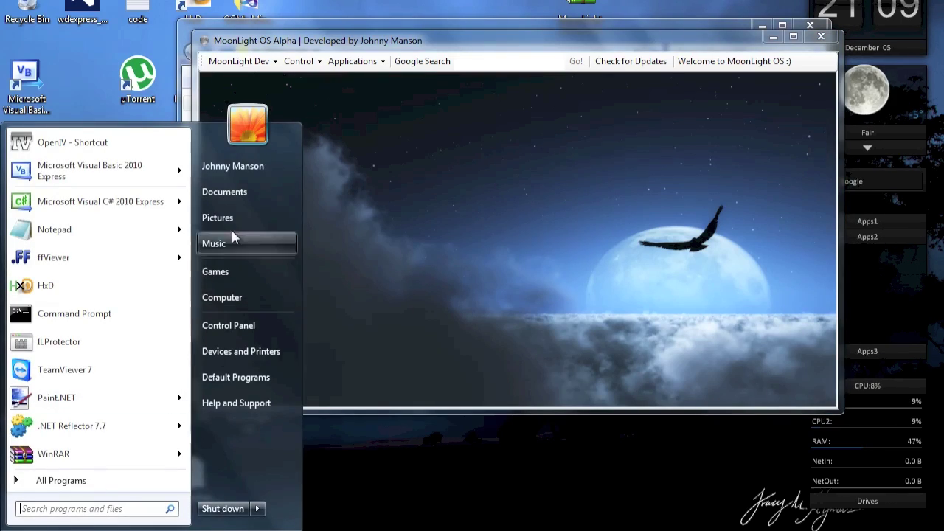
pyautogui.click(263, 216)
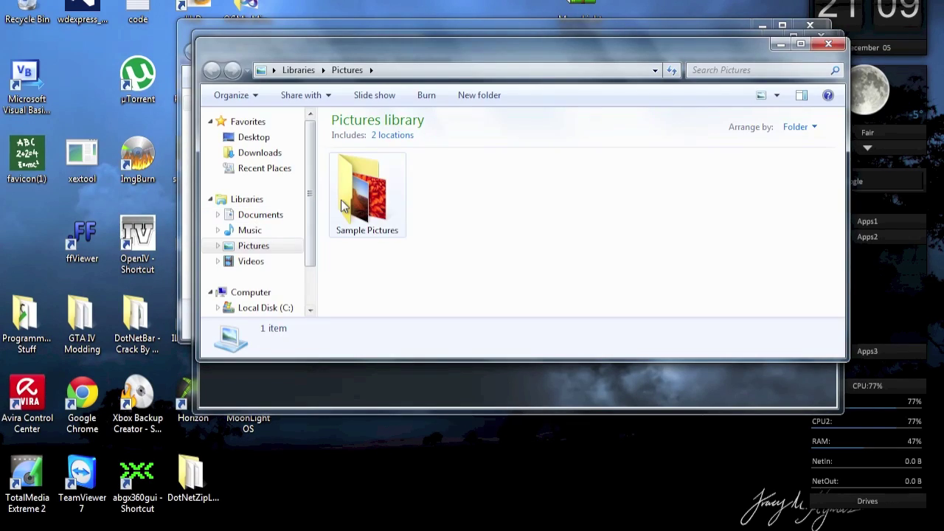
pyautogui.click(347, 203)
pyautogui.doubleClick(347, 205)
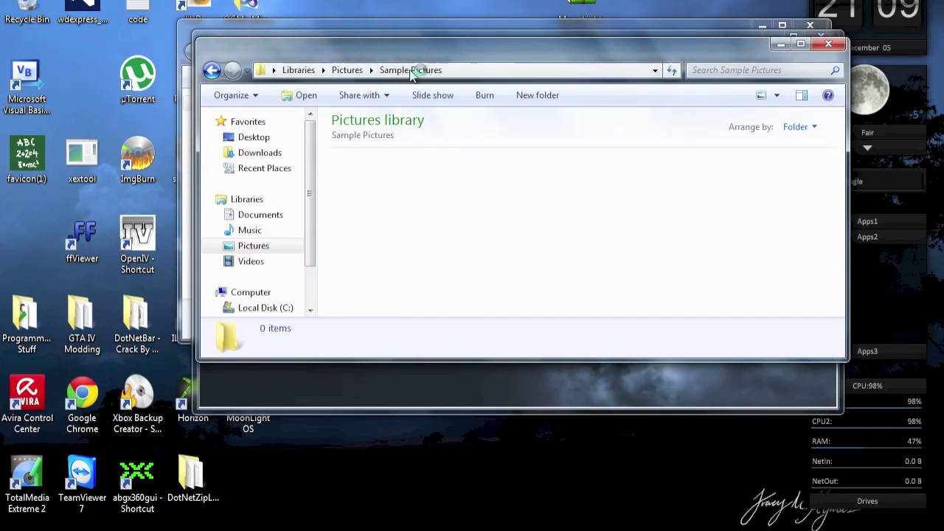
pyautogui.moveTo(431, 48); pyautogui.dragTo(467, 242)
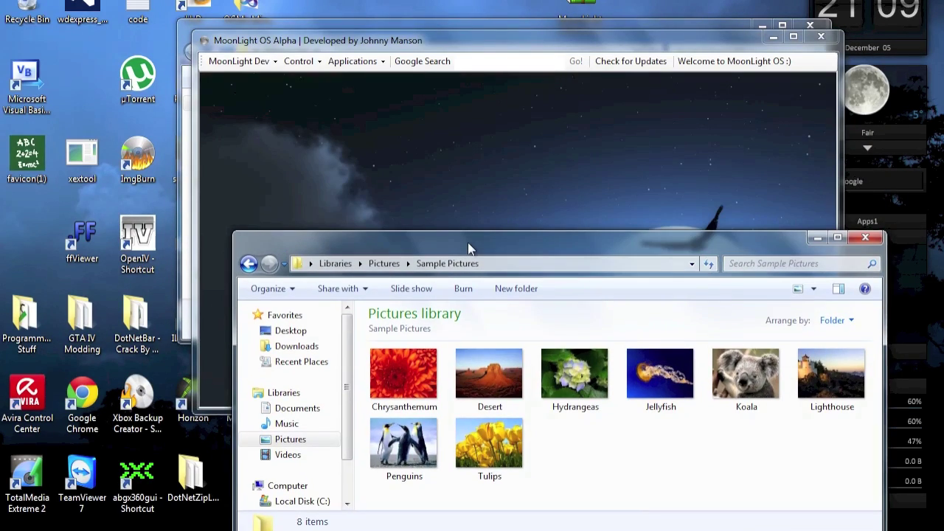
# Try Desert, Chrysanthemum, Hydrangeas and Jellyfish as the MoonLight OS background by dropping them in, settle on Desert, and close the picture folder
pyautogui.moveTo(487, 374); pyautogui.dragTo(519, 171)
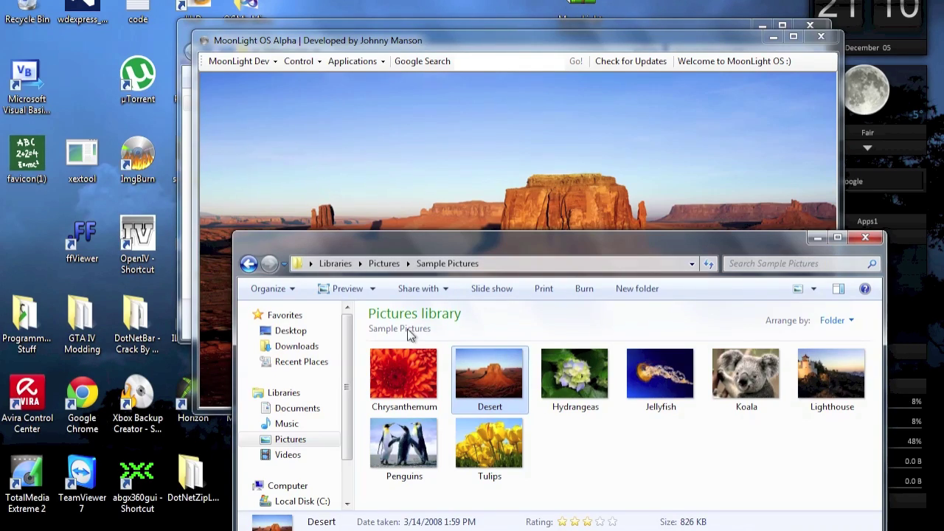
pyautogui.moveTo(401, 367); pyautogui.dragTo(532, 181)
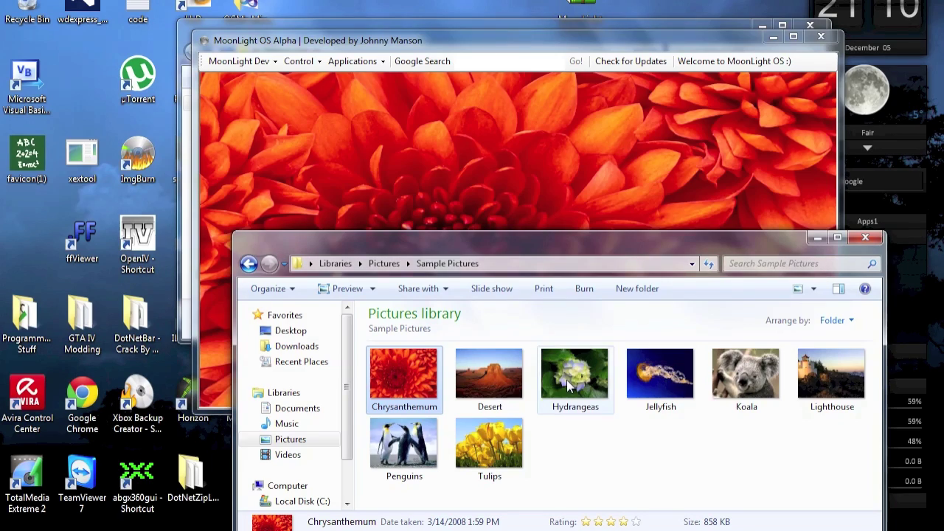
pyautogui.moveTo(567, 380); pyautogui.dragTo(555, 179)
pyautogui.moveTo(653, 375); pyautogui.dragTo(602, 111)
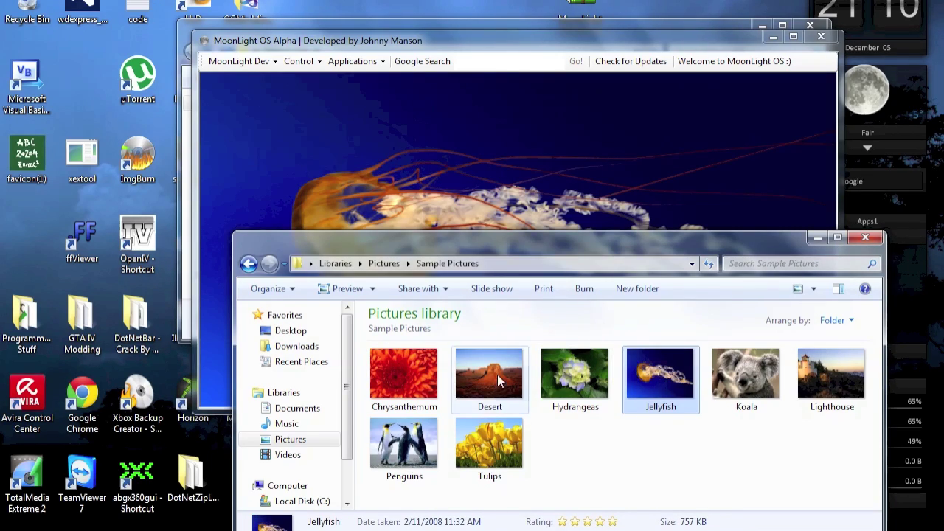
pyautogui.moveTo(497, 375); pyautogui.dragTo(465, 174)
pyautogui.click(678, 178)
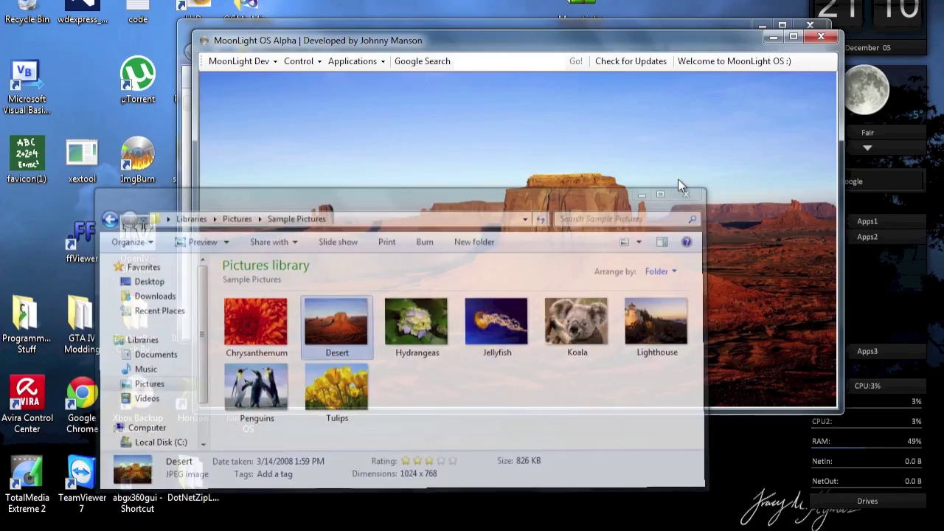
# Drop the code file from the Windows desktop into MoonLight OS to view its file information, and dismiss the message
pyautogui.moveTo(138, 8); pyautogui.dragTo(409, 165)
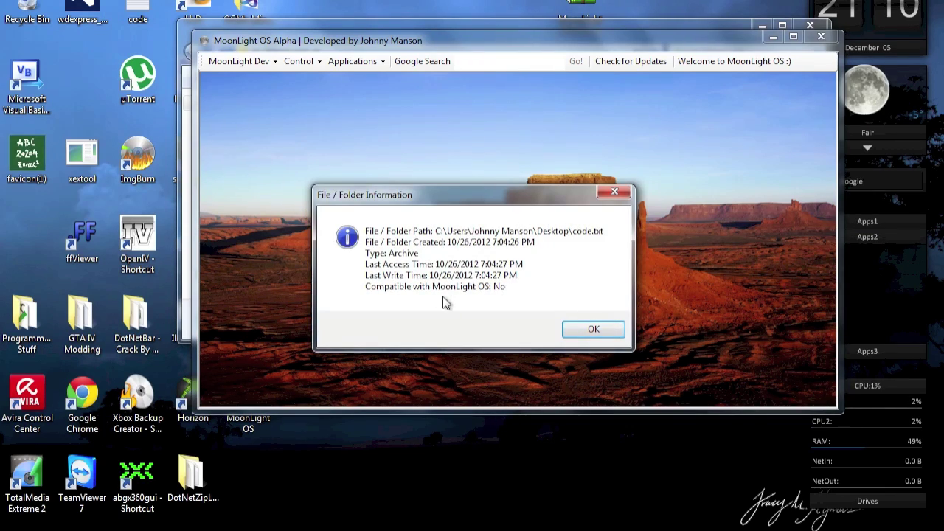
pyautogui.click(591, 329)
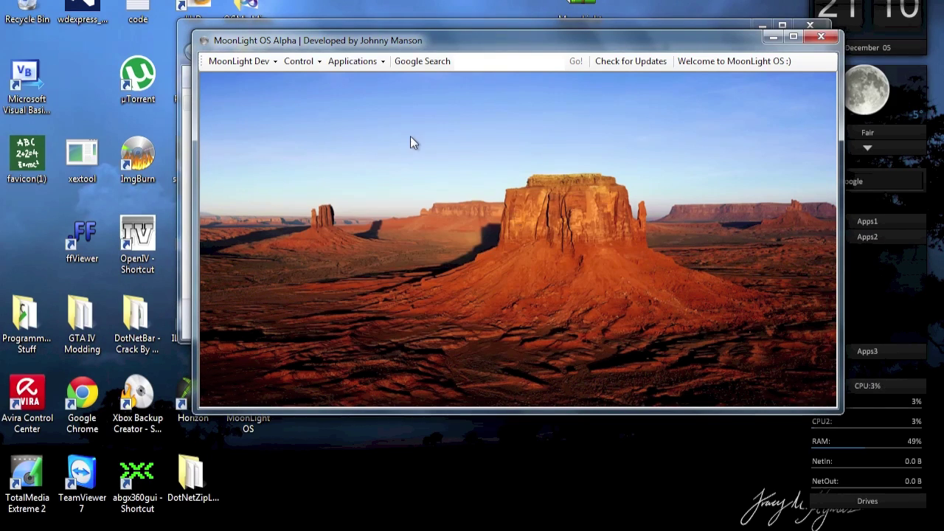
# Move the MoonLight OS window aside and minimize the MoonLight folder window to uncover the files on the Windows desktop
pyautogui.moveTo(315, 42); pyautogui.dragTo(394, 61)
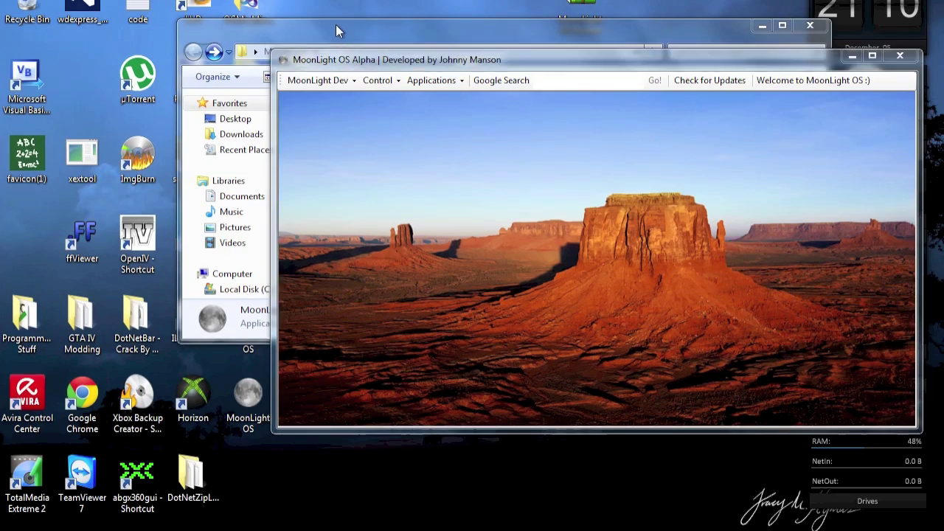
pyautogui.moveTo(335, 24); pyautogui.dragTo(440, 1)
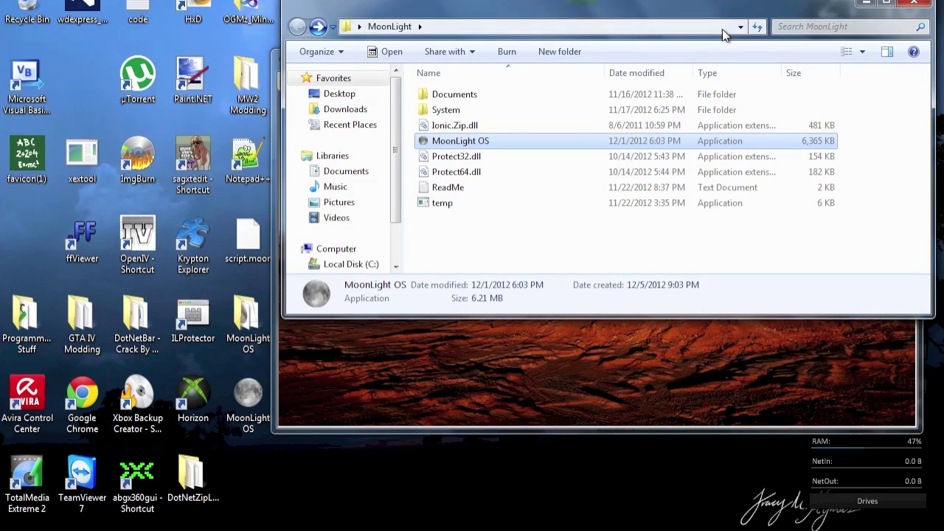
pyautogui.click(868, 3)
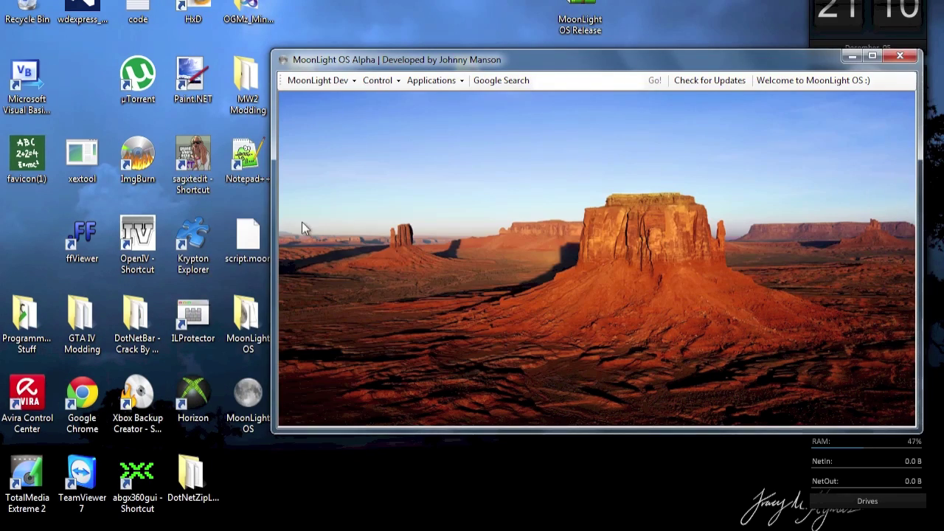
# Drop script.moon from the Windows desktop into MoonLight OS to view its file information, and dismiss the message
pyautogui.click(247, 239)
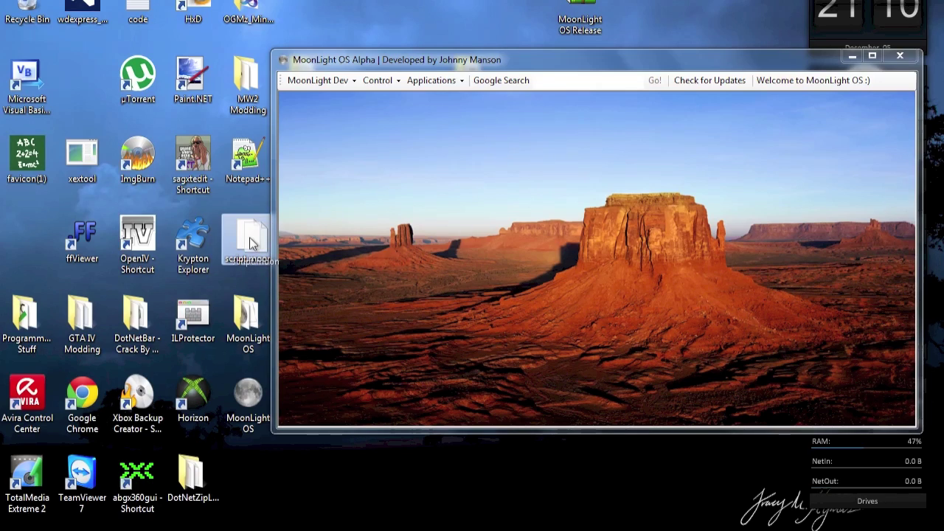
pyautogui.moveTo(248, 245); pyautogui.dragTo(471, 226)
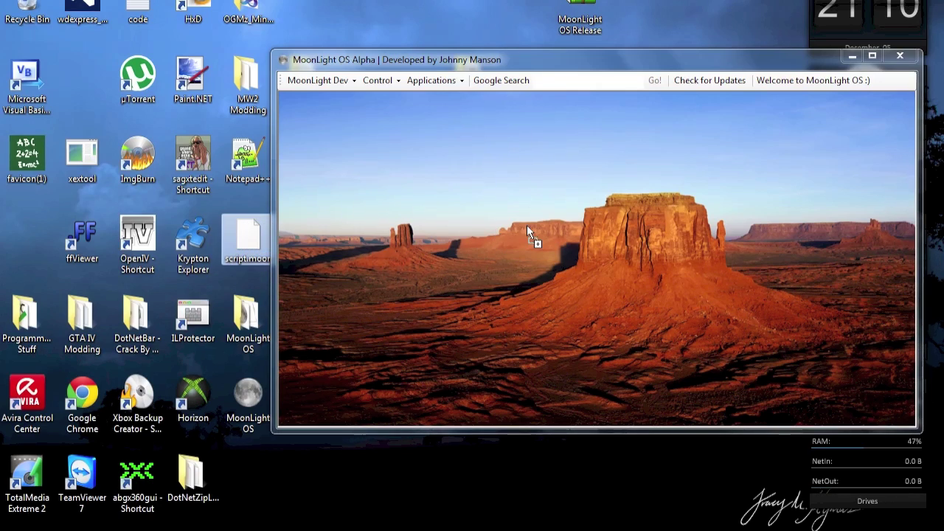
pyautogui.moveTo(569, 219); pyautogui.dragTo(582, 251)
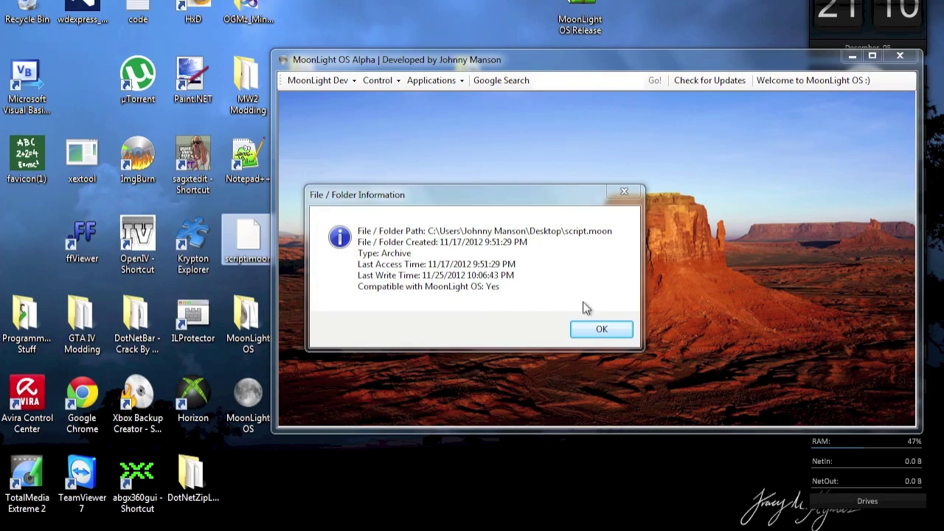
pyautogui.click(602, 328)
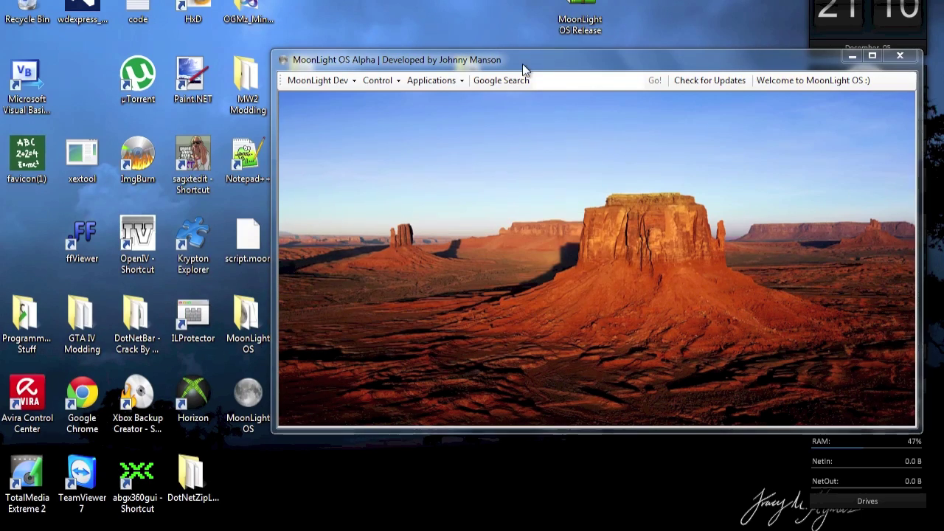
pyautogui.moveTo(513, 67); pyautogui.dragTo(526, 49)
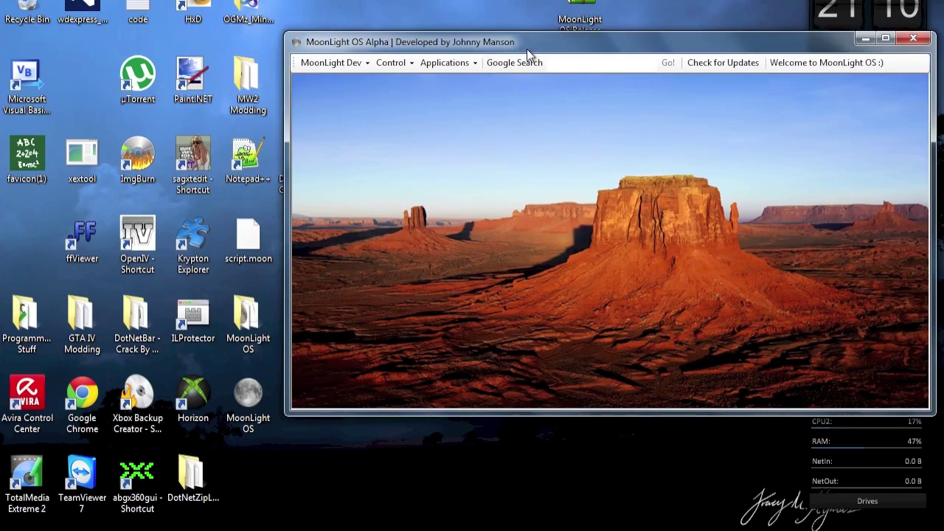
pyautogui.click(431, 63)
pyautogui.click(433, 64)
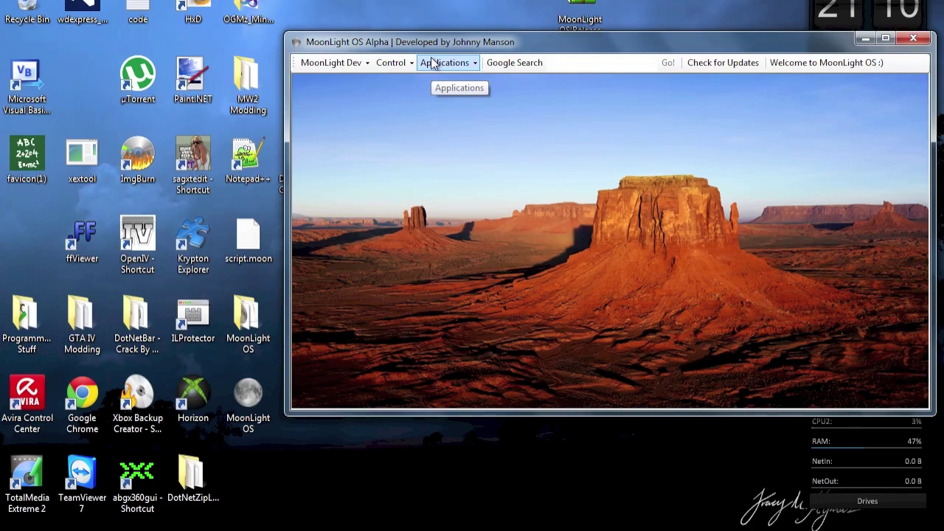
pyautogui.click(386, 64)
pyautogui.click(385, 61)
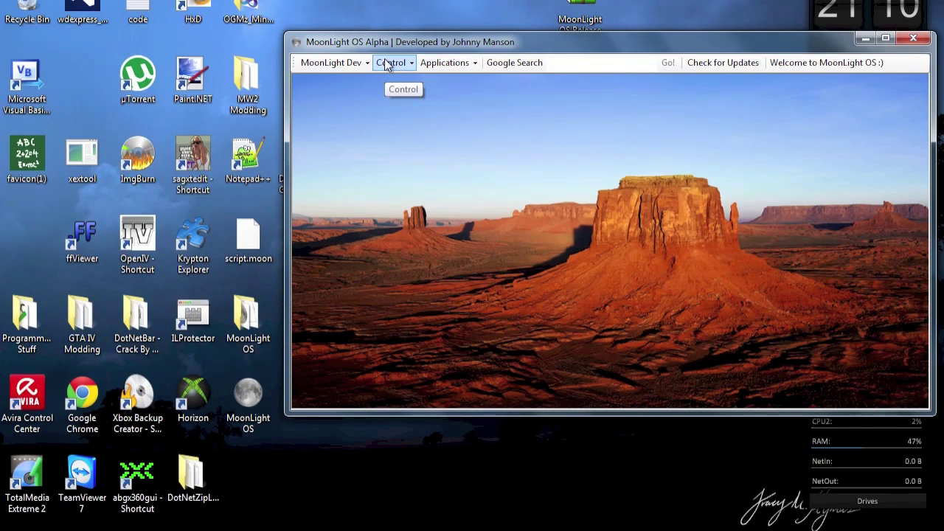
pyautogui.moveTo(475, 45); pyautogui.dragTo(418, 31)
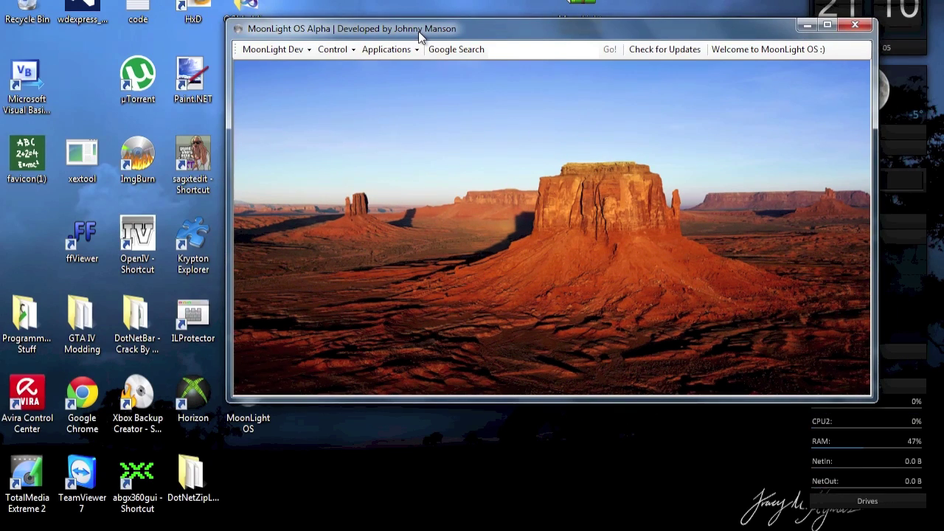
pyautogui.click(399, 49)
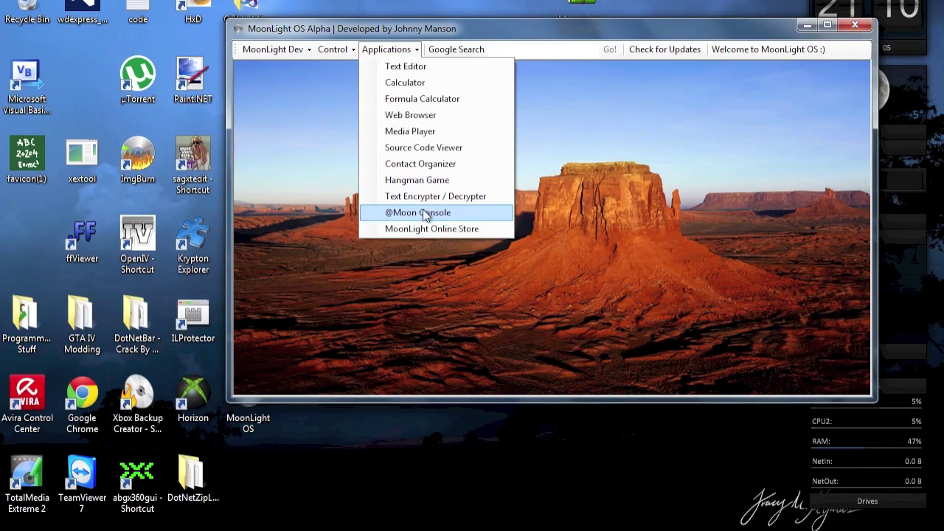
pyautogui.click(417, 214)
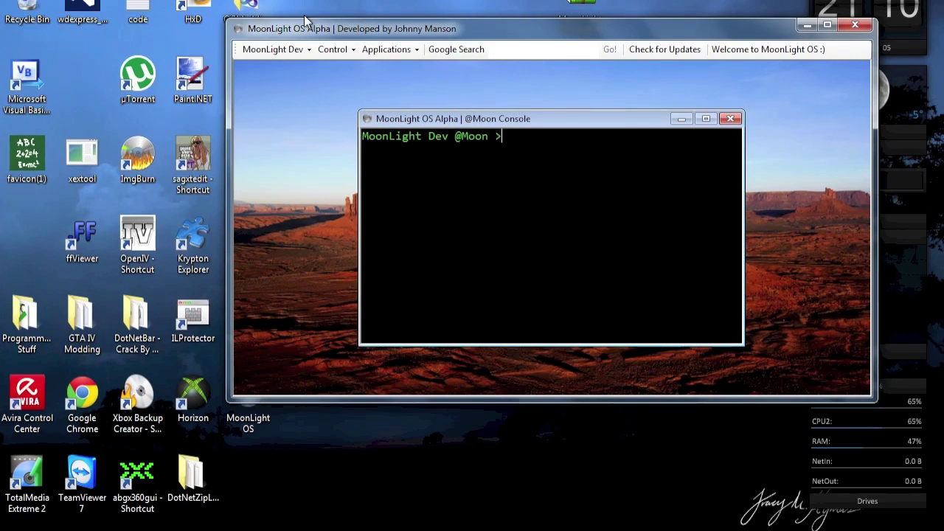
pyautogui.moveTo(304, 31); pyautogui.dragTo(409, 35)
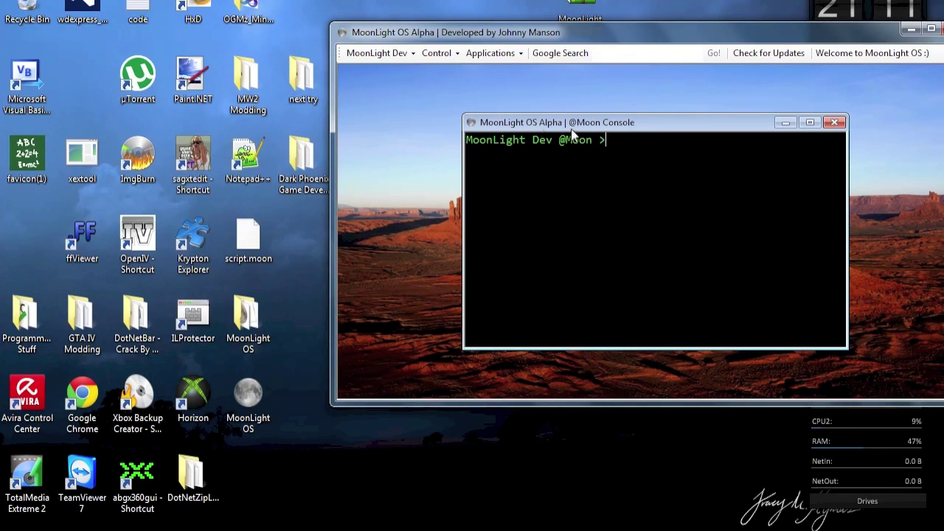
pyautogui.write('@help')
pyautogui.press('Return')
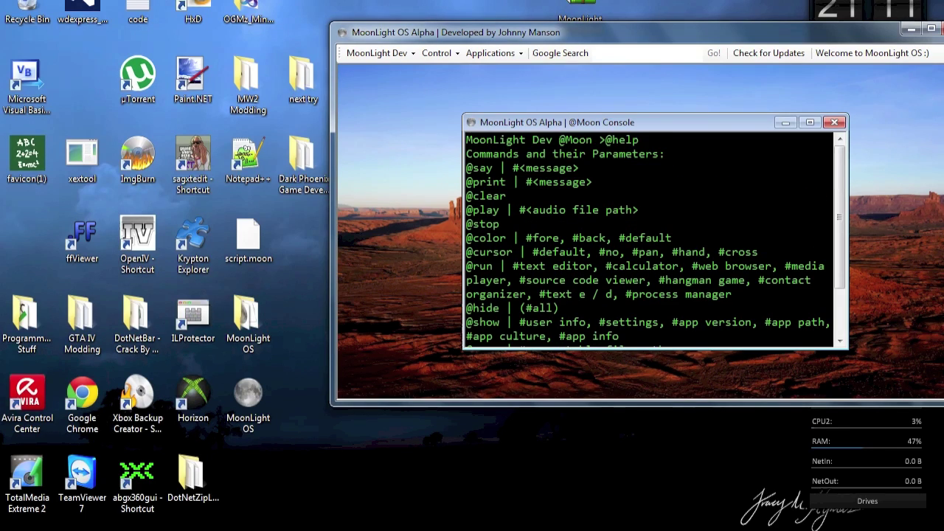
pyautogui.write('@print')
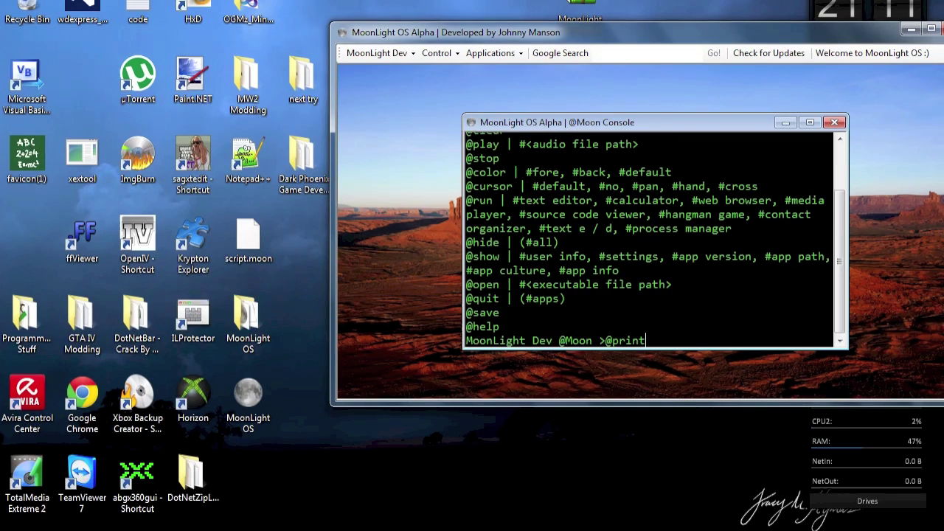
pyautogui.write(' #hello')
pyautogui.press('Return')
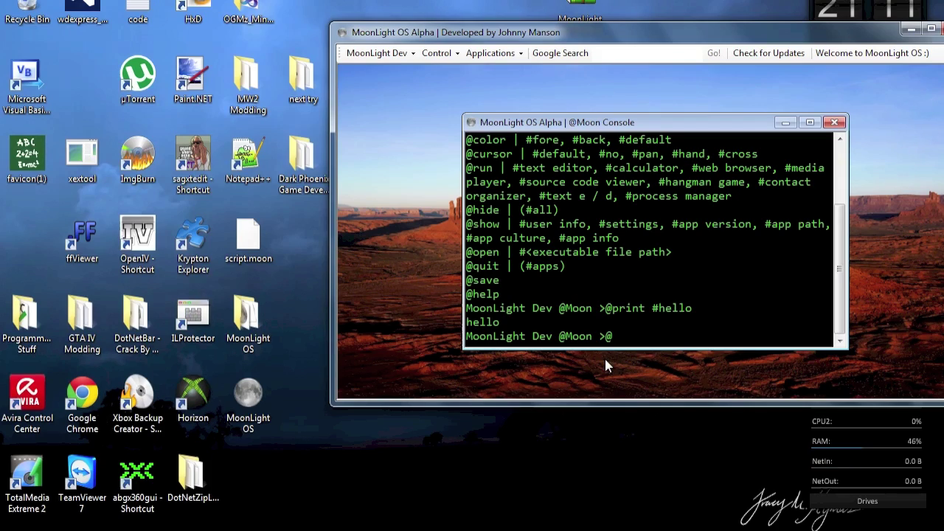
pyautogui.write('clear')
pyautogui.press('Return')
pyautogui.write('@open #')
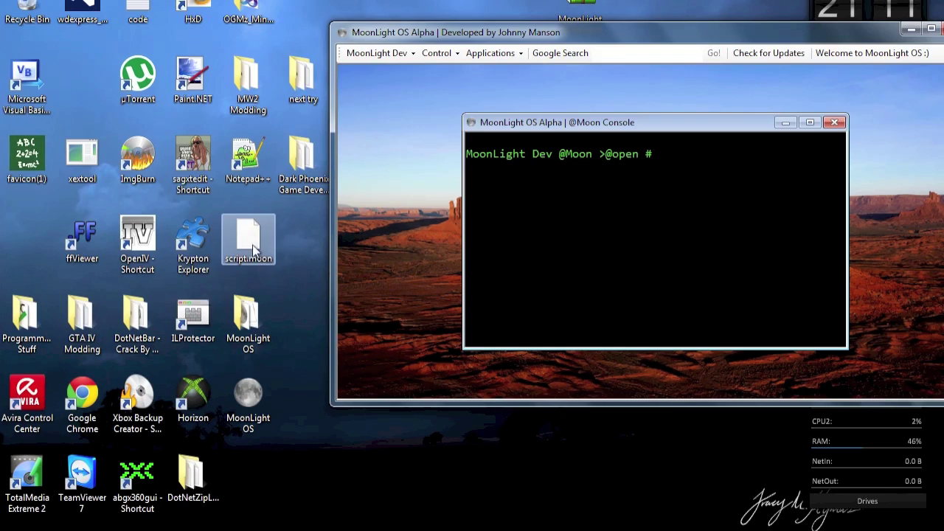
pyautogui.moveTo(243, 245); pyautogui.dragTo(727, 211)
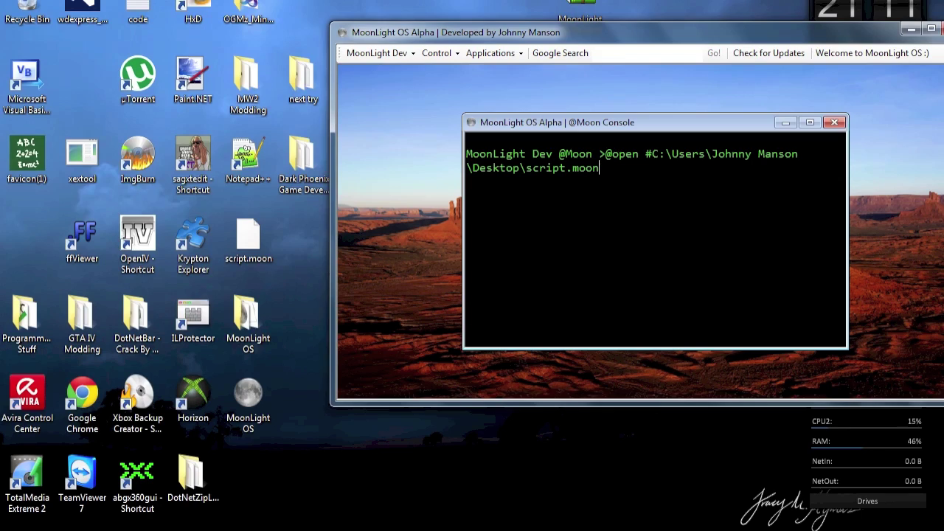
pyautogui.moveTo(661, 131); pyautogui.dragTo(654, 126)
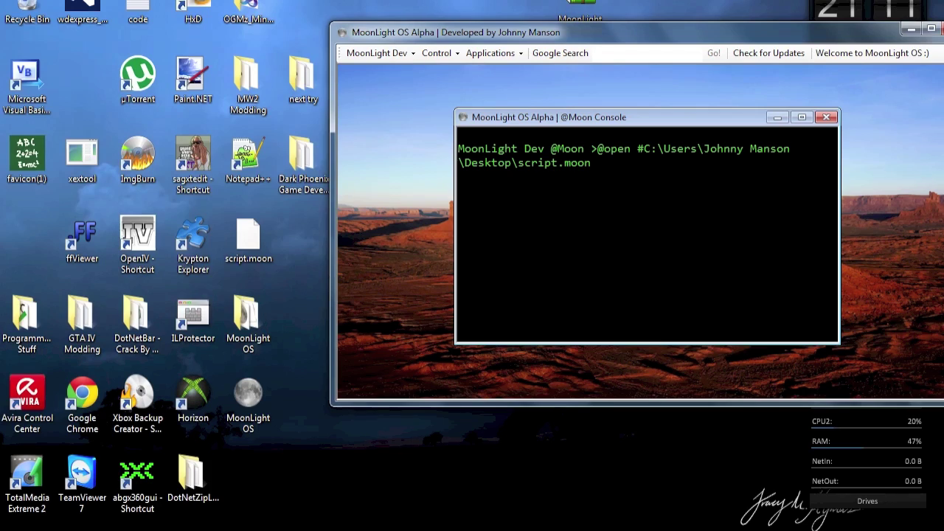
pyautogui.press('Return')
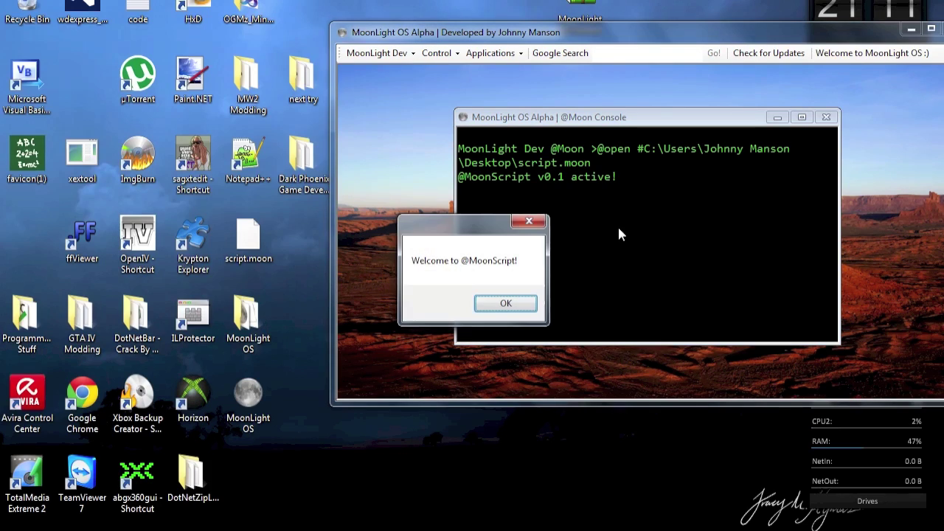
# Dismiss the script's welcome and back color messages, and set the console's back color to white
pyautogui.click(498, 306)
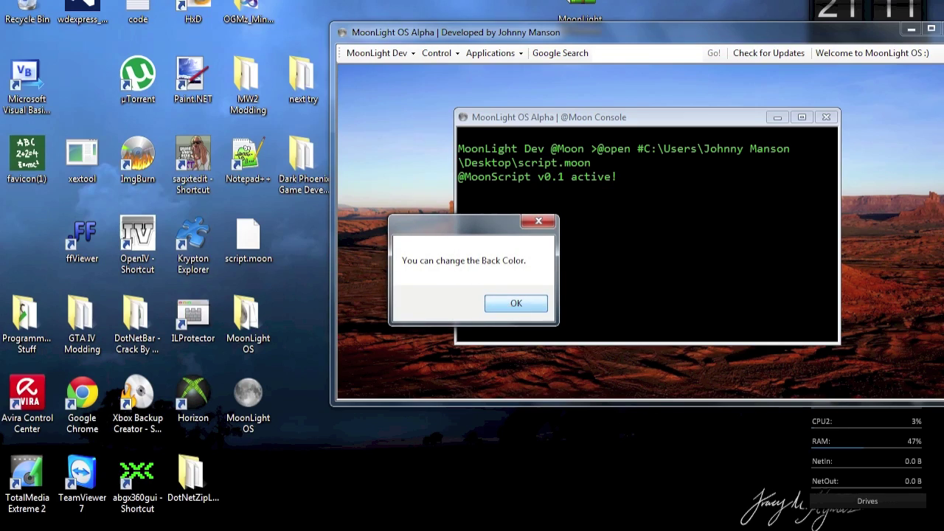
pyautogui.click(508, 305)
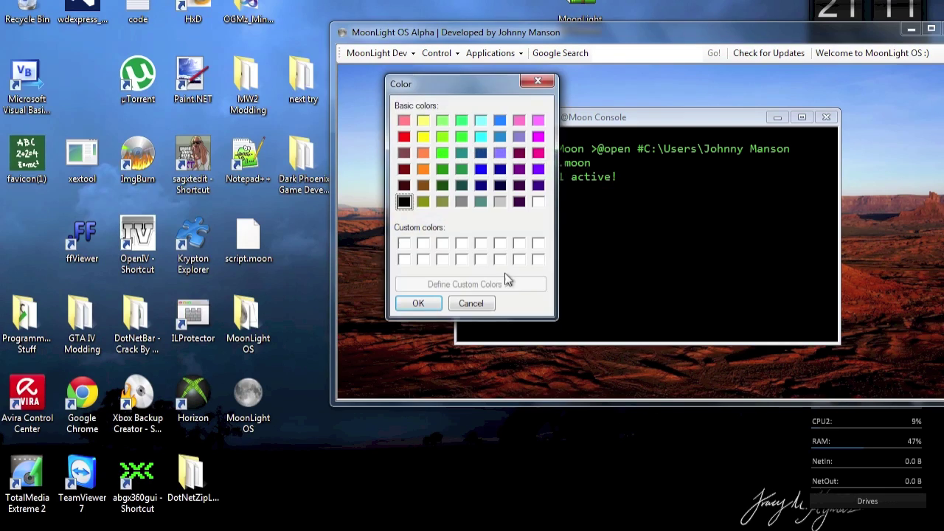
pyautogui.click(538, 202)
pyautogui.click(418, 303)
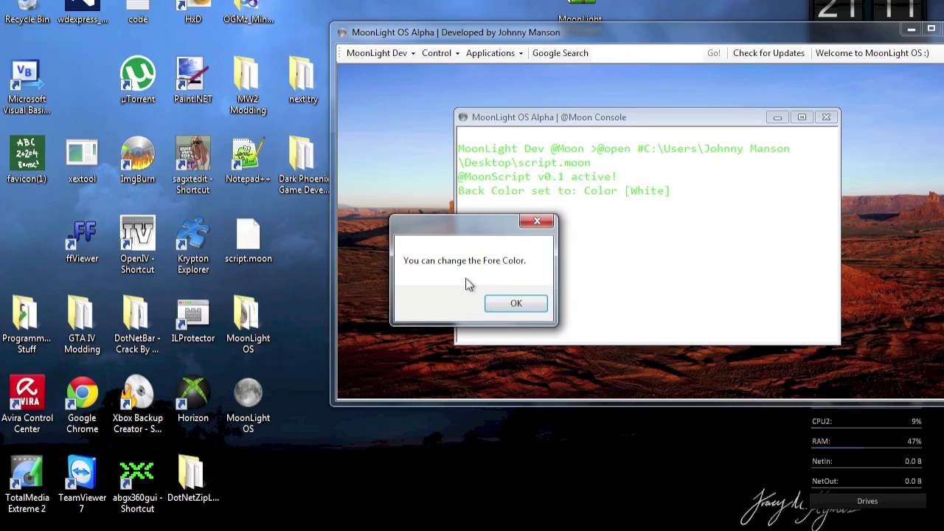
# Set the console's fore color to blue, and acknowledge the script's remaining messages to restore the default colors and finish it
pyautogui.click(512, 304)
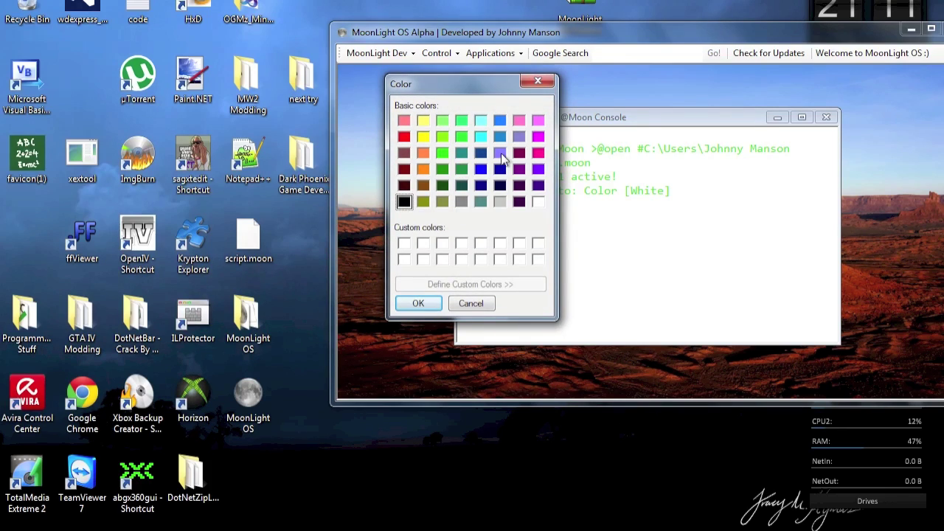
pyautogui.click(480, 169)
pyautogui.click(417, 303)
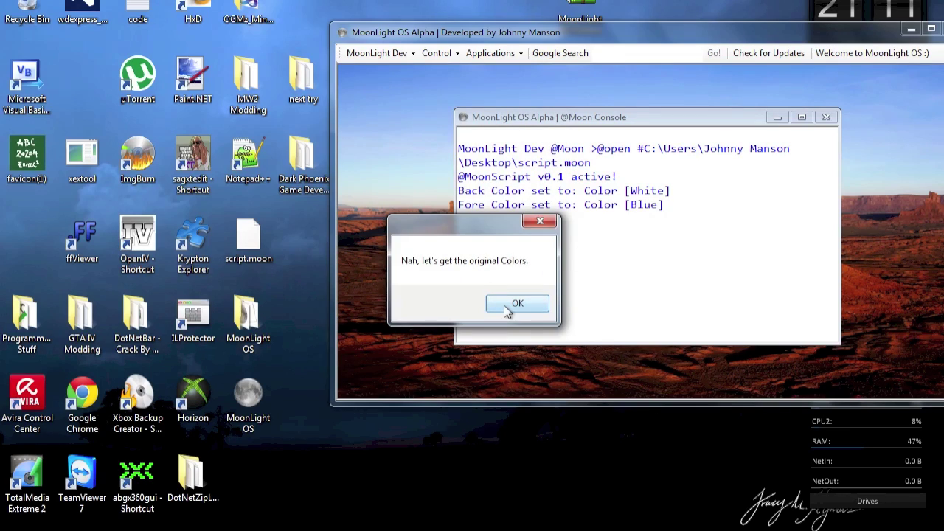
pyautogui.click(516, 305)
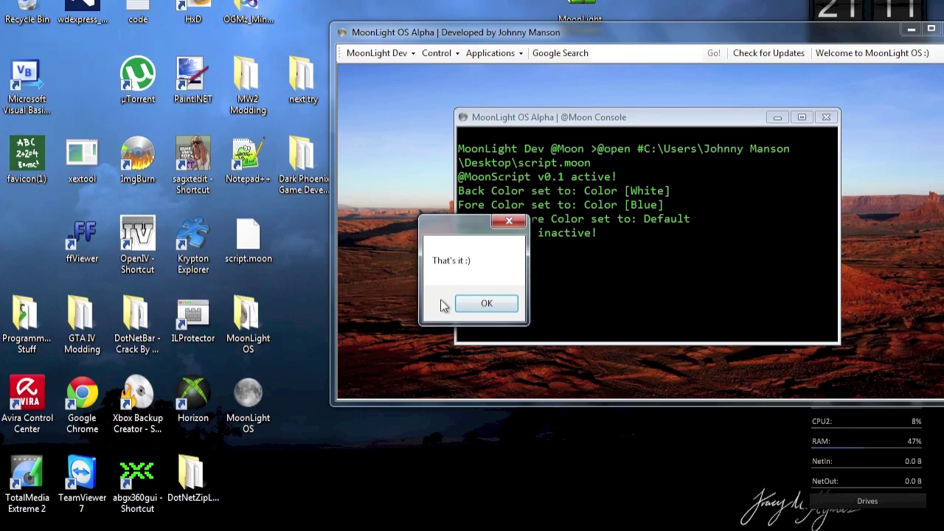
pyautogui.click(476, 304)
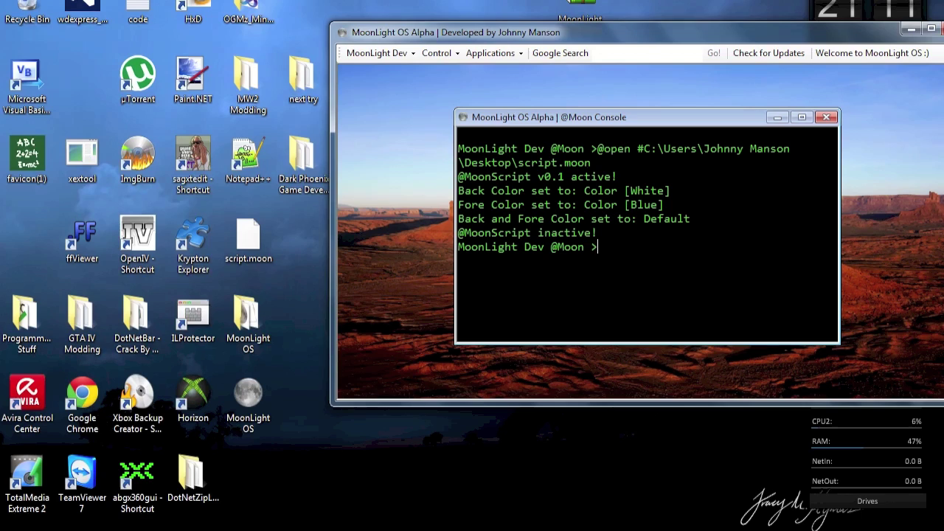
# Open script.moon from the Windows desktop in Notepad++, examine its script commands, and close the editor
pyautogui.moveTo(632, 125); pyautogui.dragTo(625, 120)
pyautogui.moveTo(709, 25); pyautogui.dragTo(692, 34)
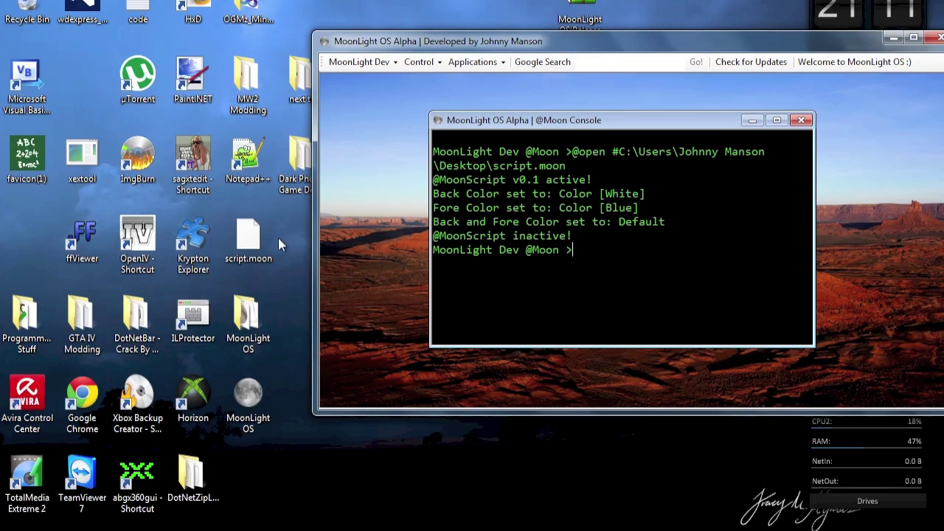
pyautogui.click(229, 235)
pyautogui.rightClick(240, 237)
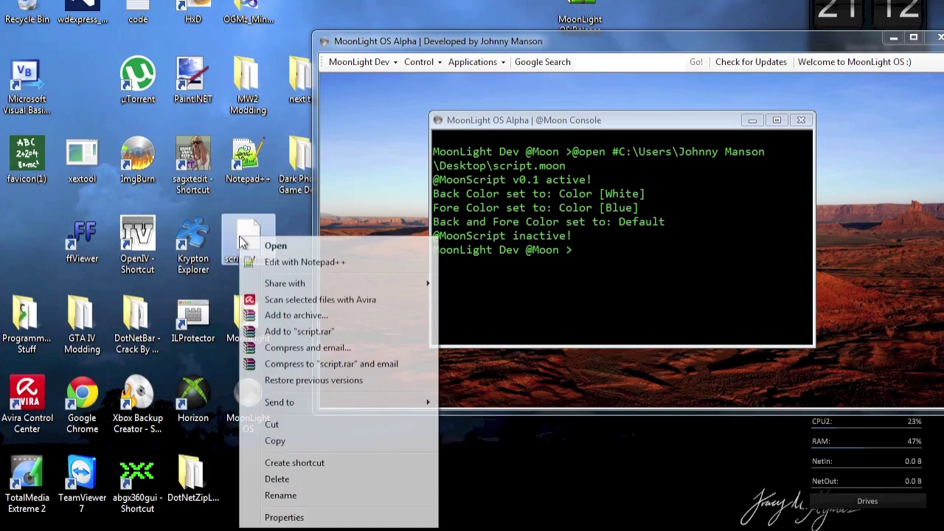
pyautogui.click(297, 263)
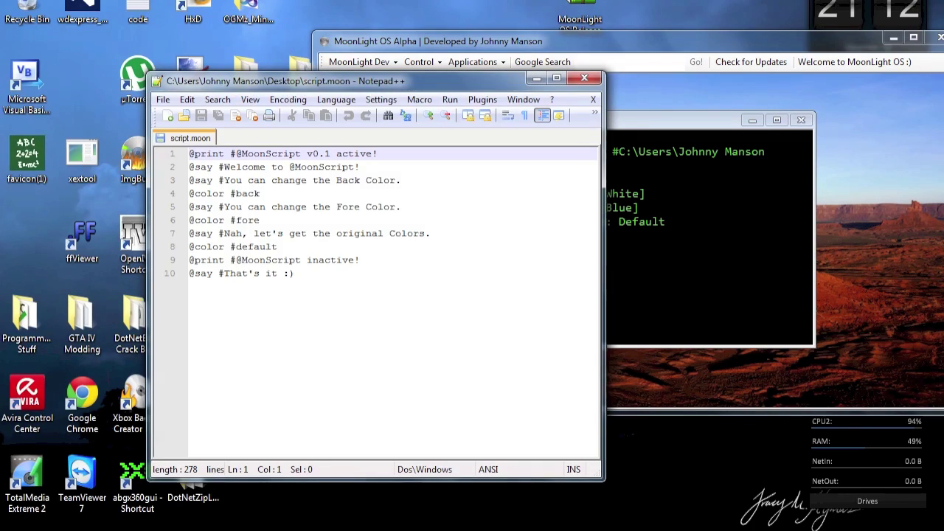
pyautogui.moveTo(293, 273); pyautogui.dragTo(161, 151)
pyautogui.press('Right')
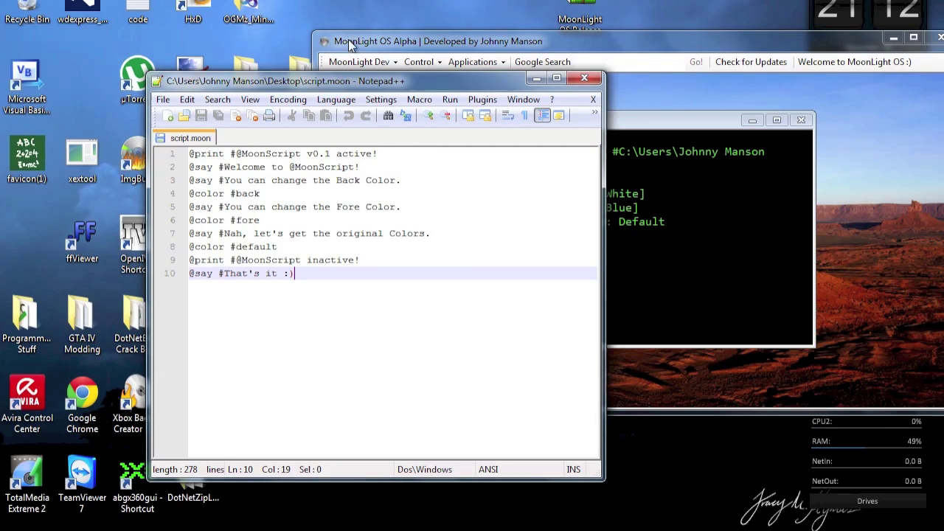
pyautogui.moveTo(294, 85); pyautogui.dragTo(365, 68)
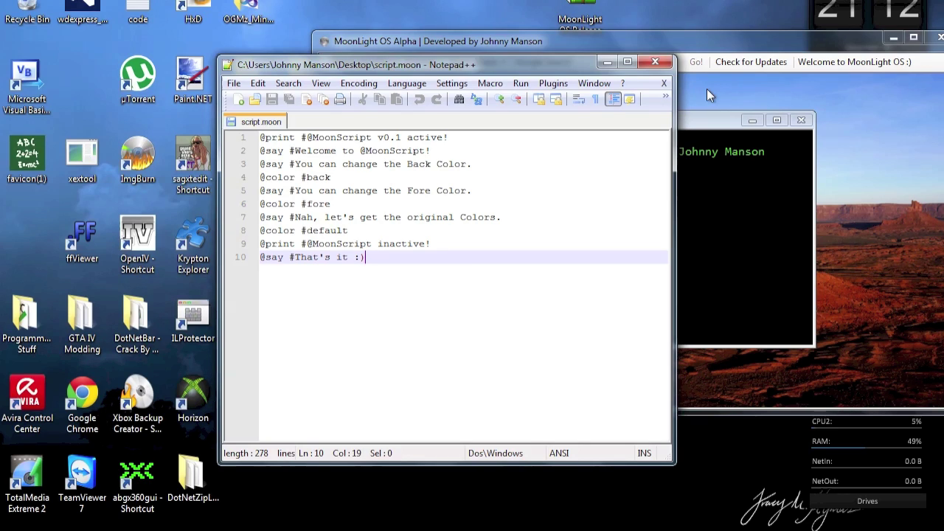
pyautogui.click(662, 65)
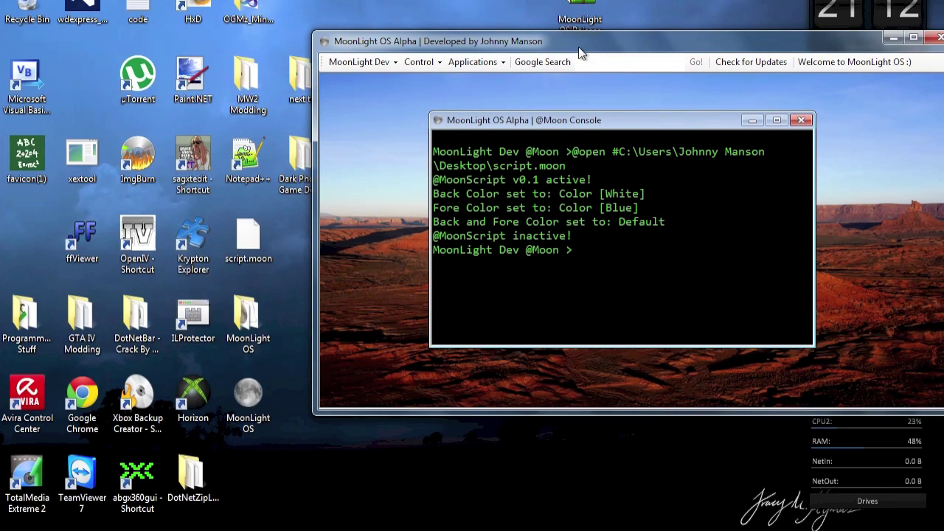
pyautogui.moveTo(550, 39); pyautogui.dragTo(470, 25)
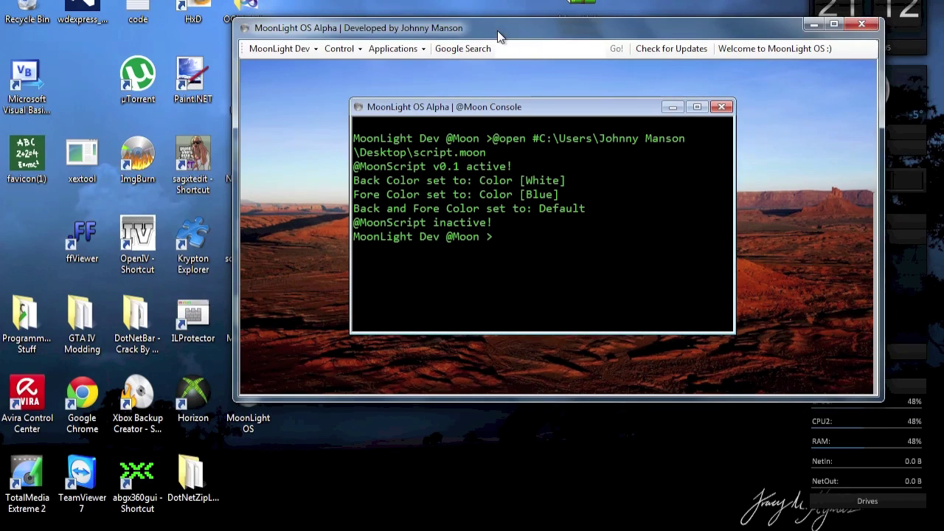
pyautogui.click(721, 107)
pyautogui.moveTo(358, 22); pyautogui.dragTo(419, 30)
pyautogui.click(410, 58)
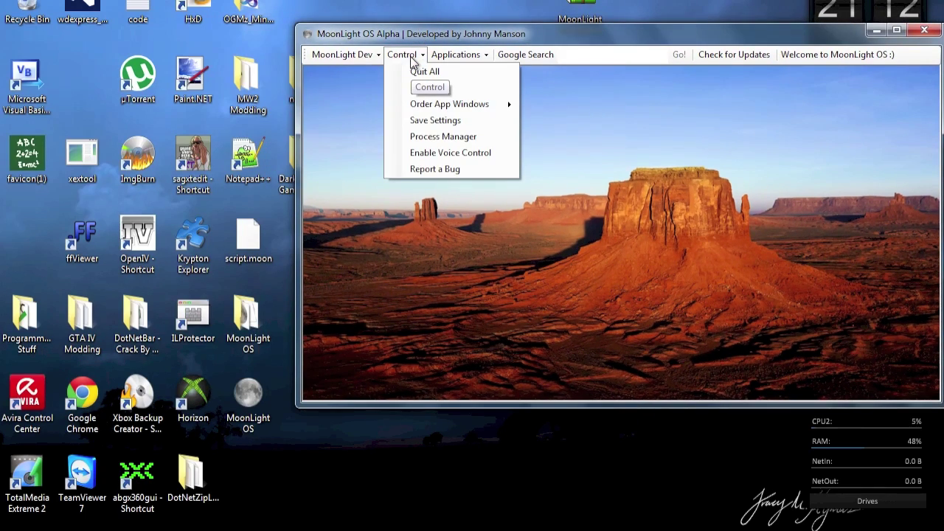
pyautogui.click(407, 55)
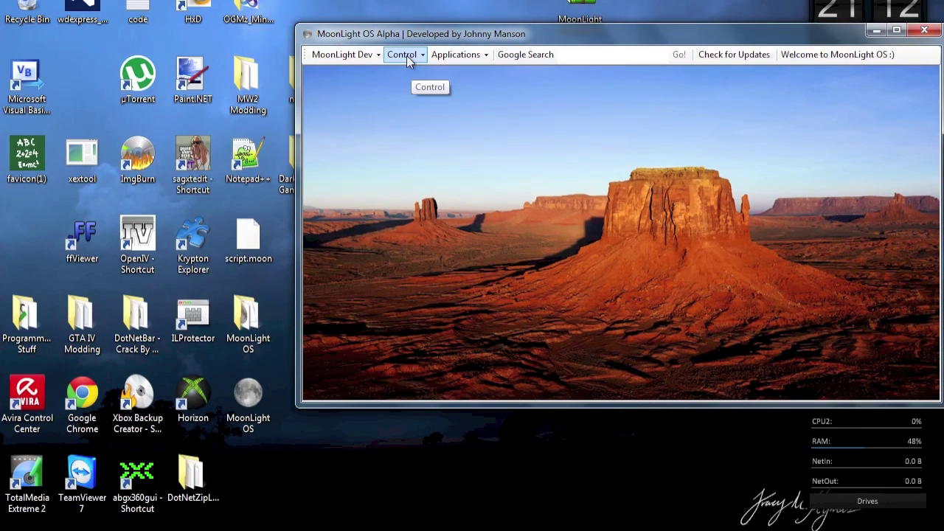
pyautogui.click(363, 57)
pyautogui.click(362, 56)
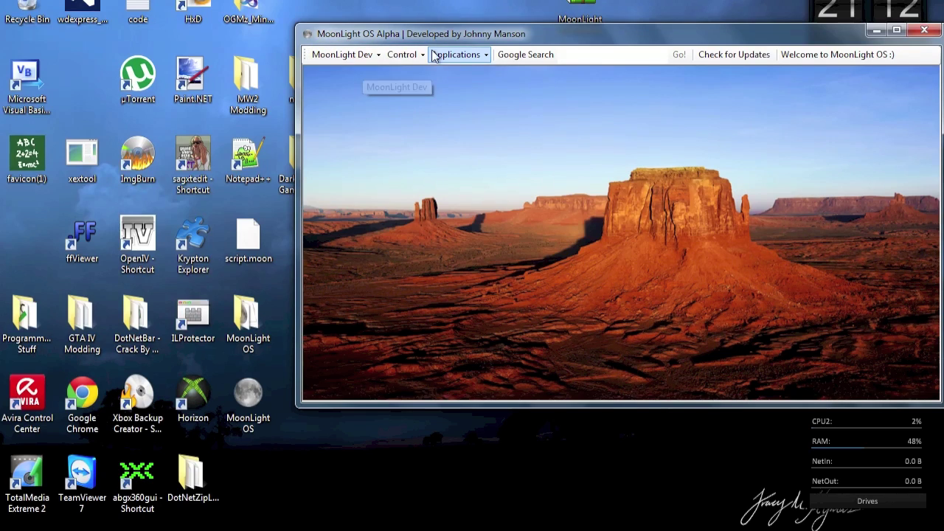
pyautogui.click(456, 59)
pyautogui.click(453, 55)
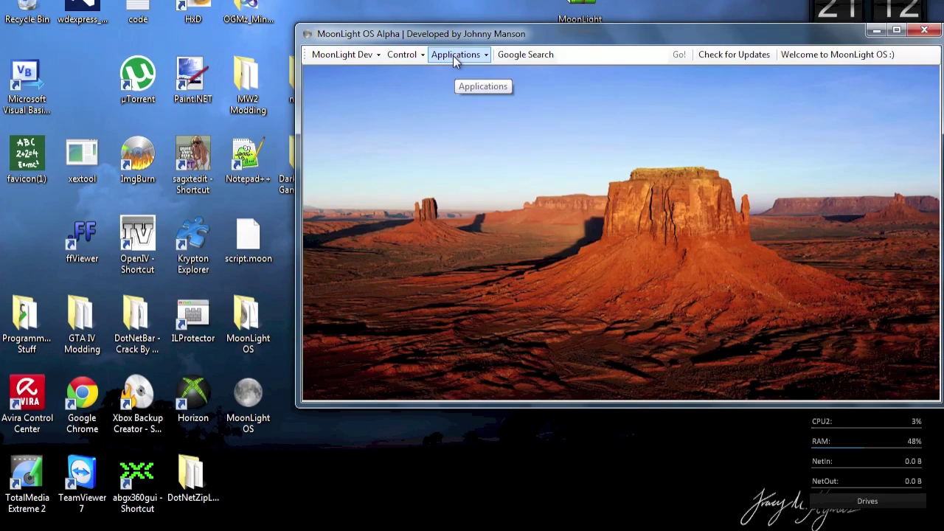
# Enable Voice Control in MoonLight OS, view the list of its voice commands, and dismiss the list
pyautogui.click(408, 59)
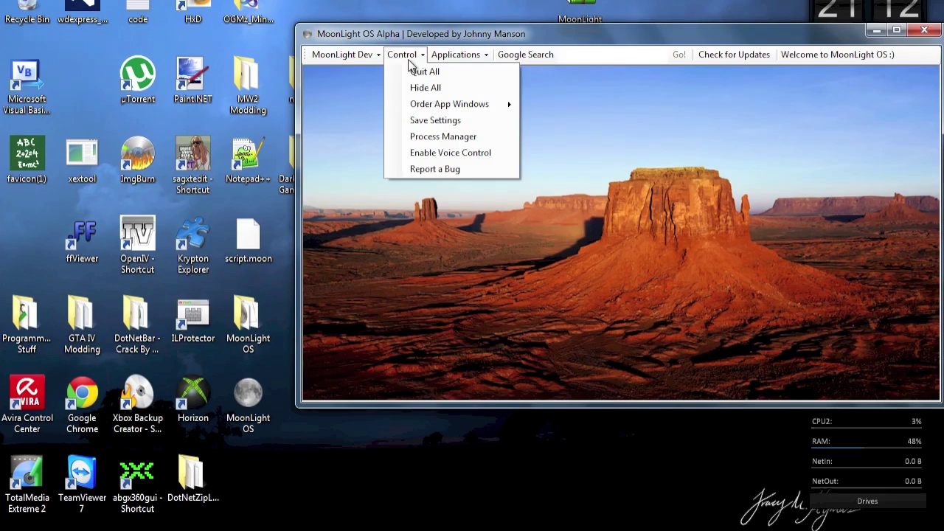
pyautogui.click(439, 152)
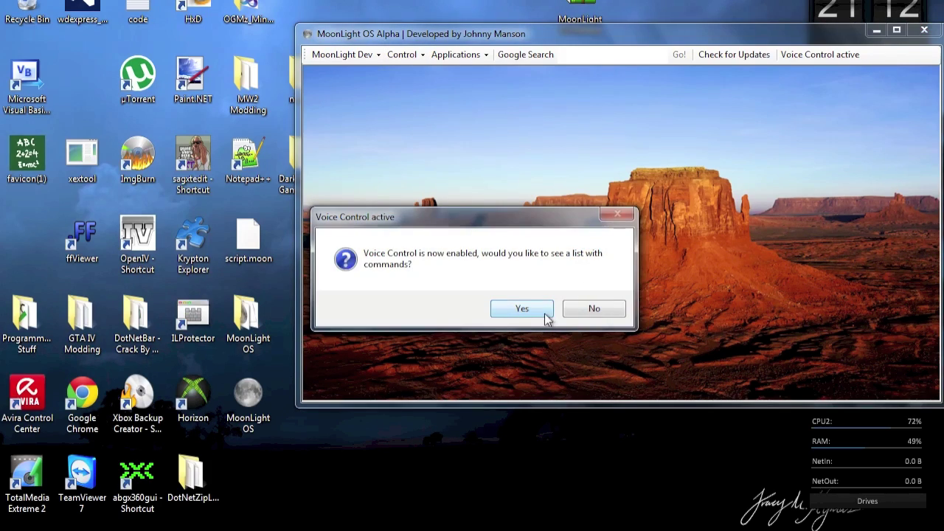
pyautogui.click(525, 310)
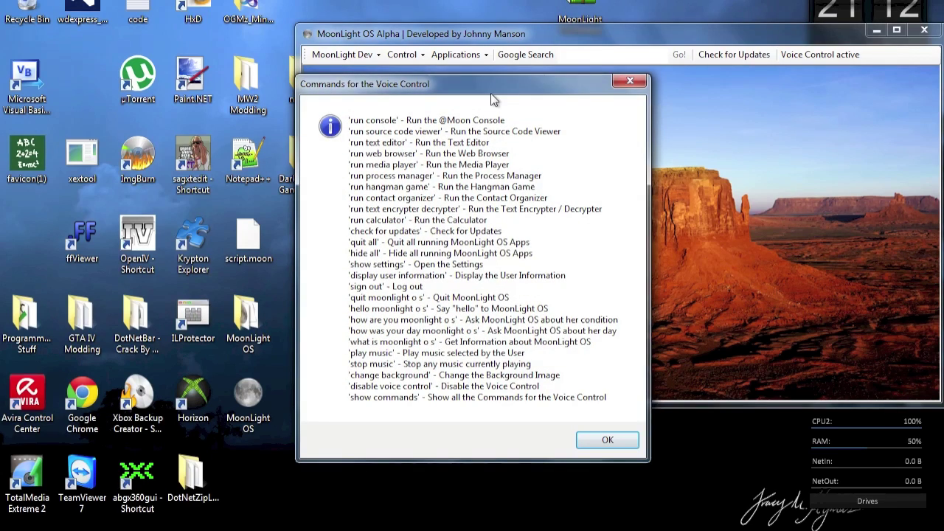
pyautogui.moveTo(492, 87); pyautogui.dragTo(585, 75)
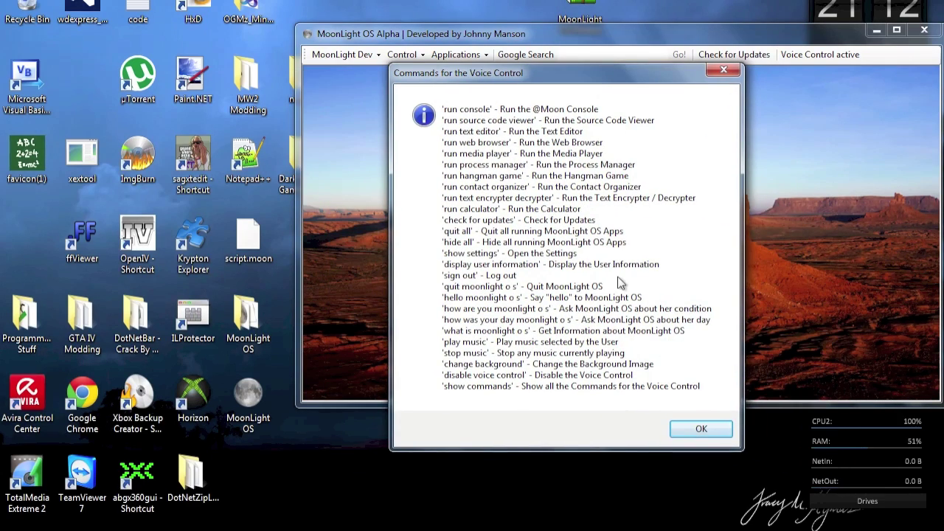
pyautogui.click(702, 430)
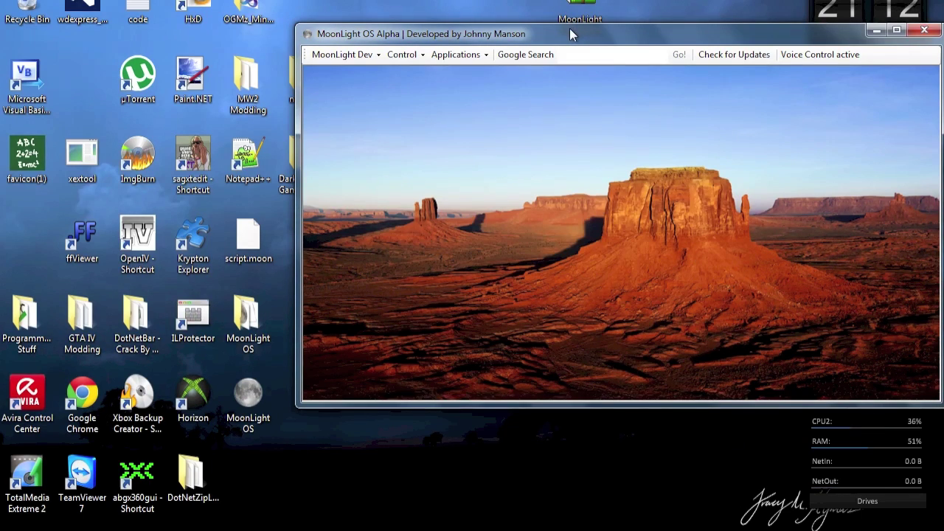
# Close the HangMan Game window and reposition the MoonLight OS window on the Windows desktop
pyautogui.moveTo(569, 28); pyautogui.dragTo(472, 47)
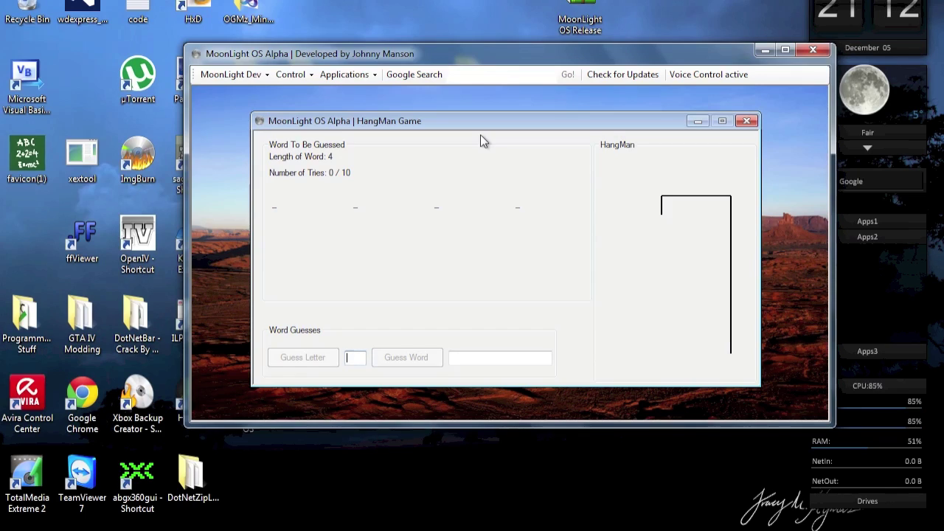
pyautogui.click(747, 120)
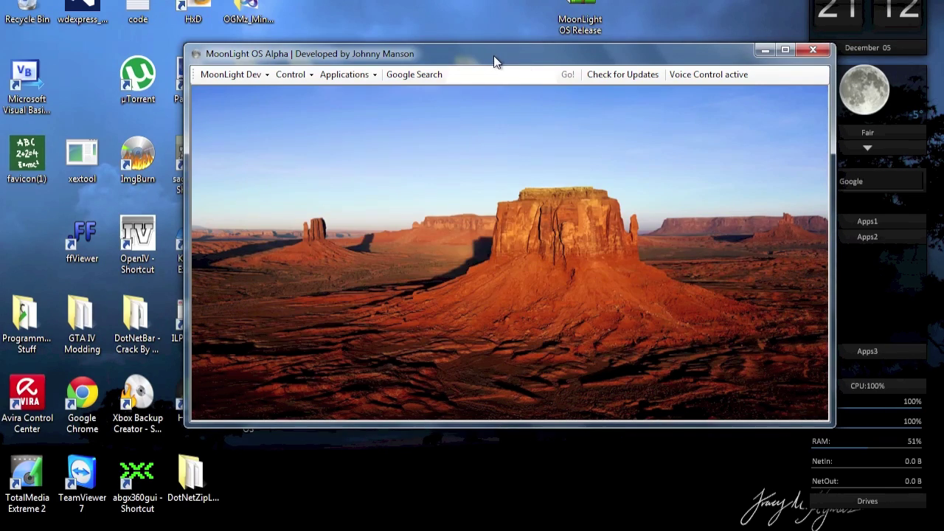
pyautogui.moveTo(494, 55); pyautogui.dragTo(510, 75)
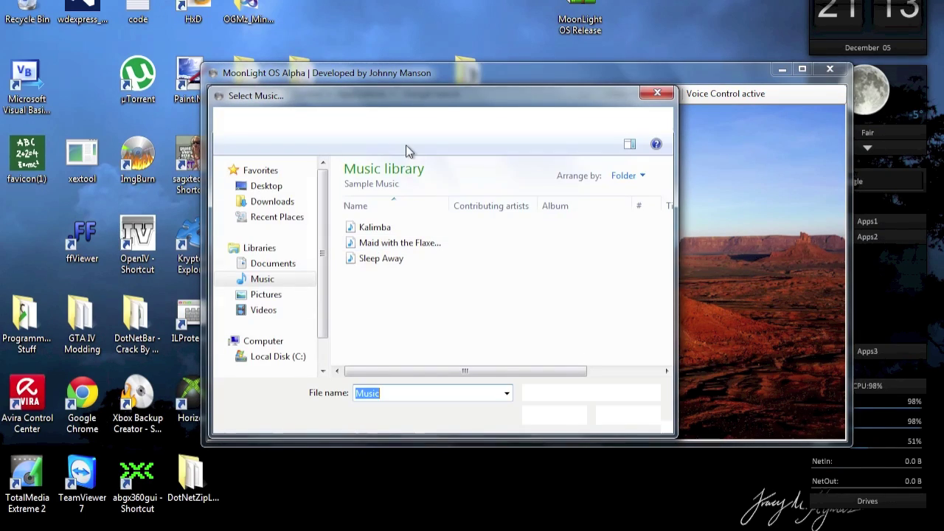
# Choose a track from the Sample Music folder for MoonLight OS to play, and shift its window slightly
pyautogui.click(415, 251)
pyautogui.click(553, 415)
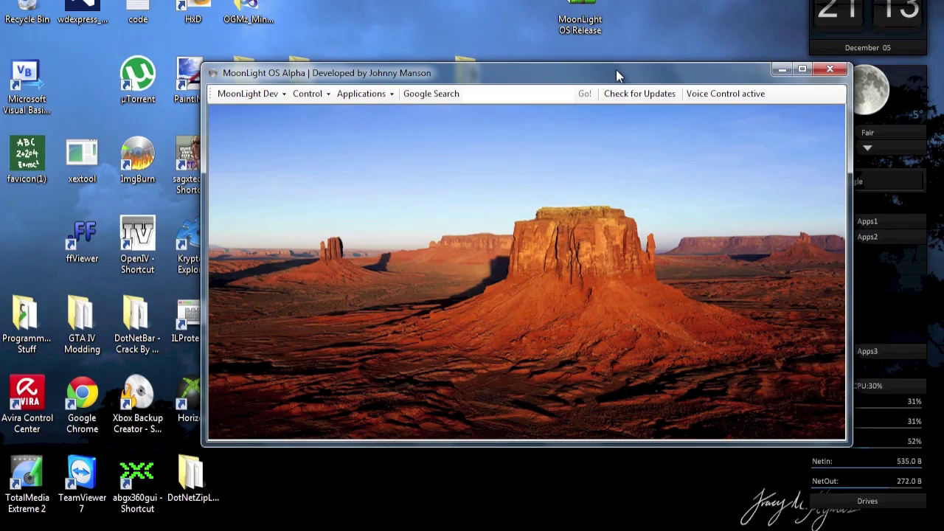
pyautogui.moveTo(616, 67); pyautogui.dragTo(585, 68)
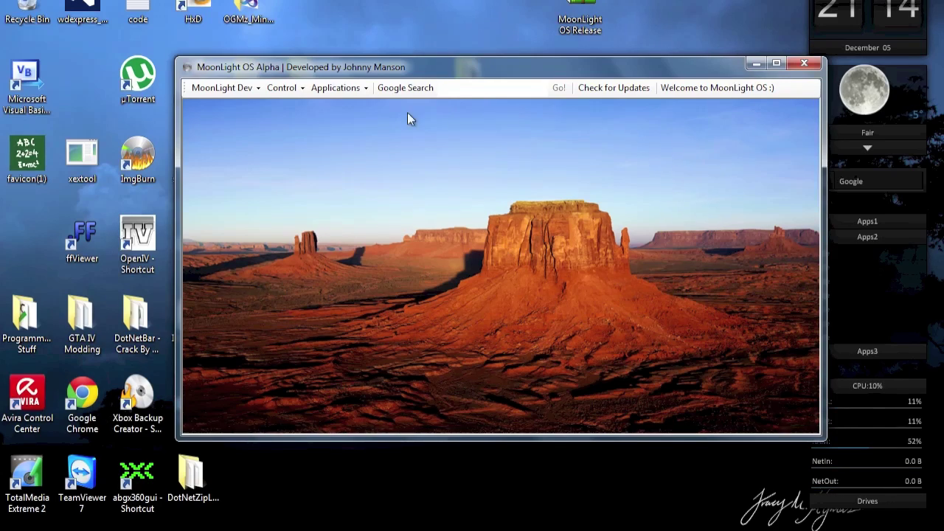
# Quit MoonLight OS, confirm the exit, and switch from the Windows desktop to the Mac desktop
pyautogui.click(227, 89)
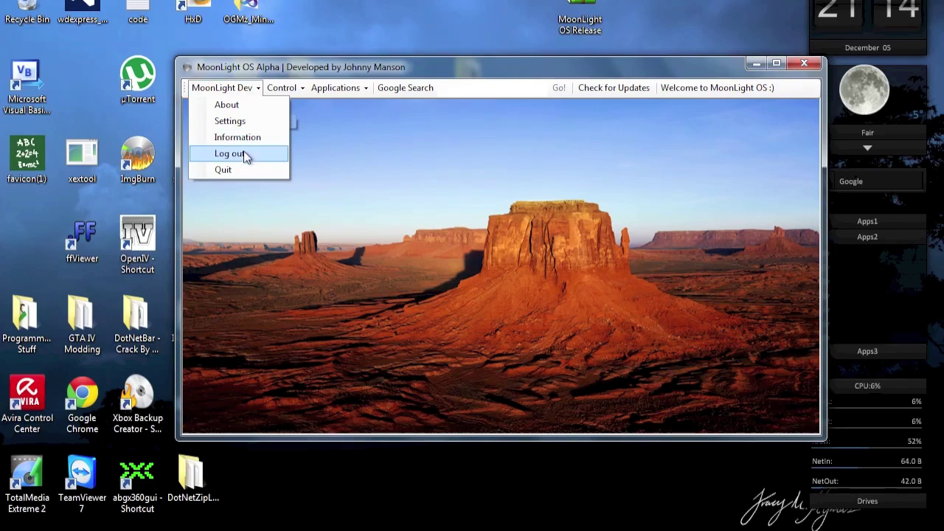
pyautogui.click(240, 175)
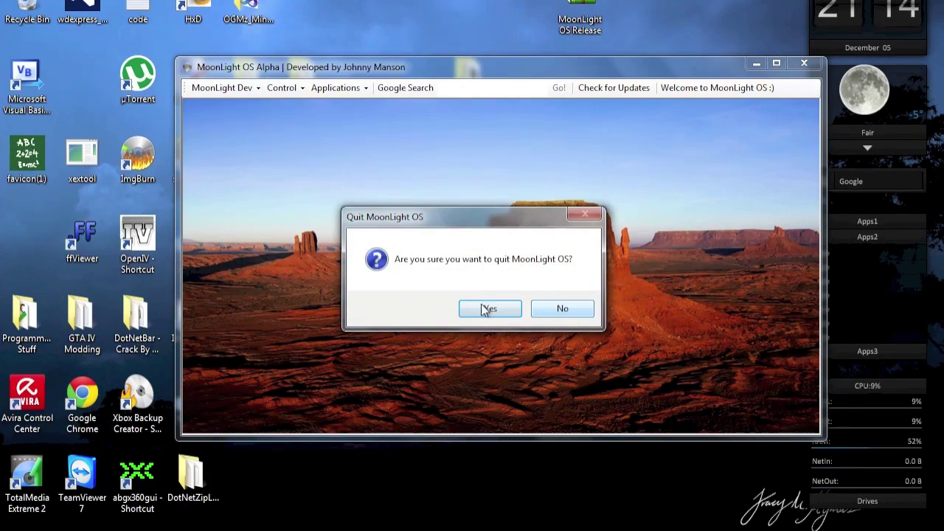
pyautogui.click(517, 308)
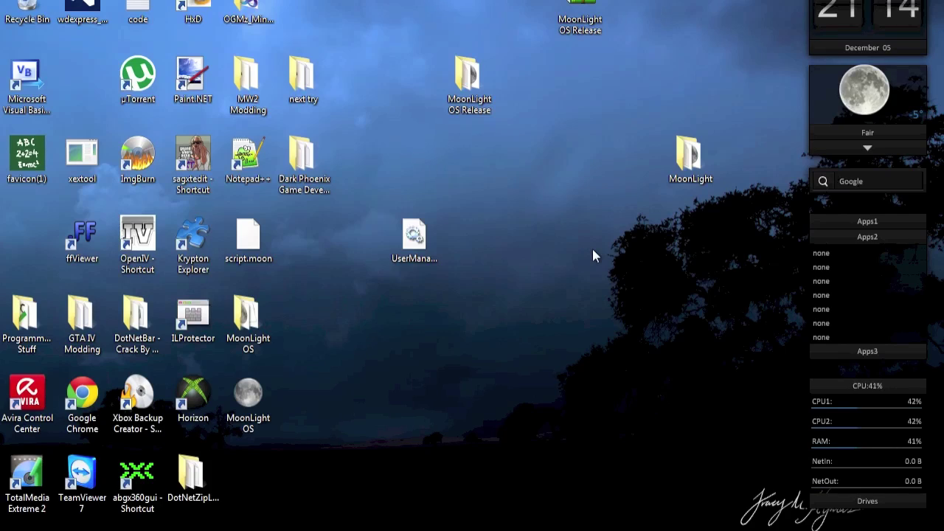
pyautogui.hotkey('ctrl', 'Left')
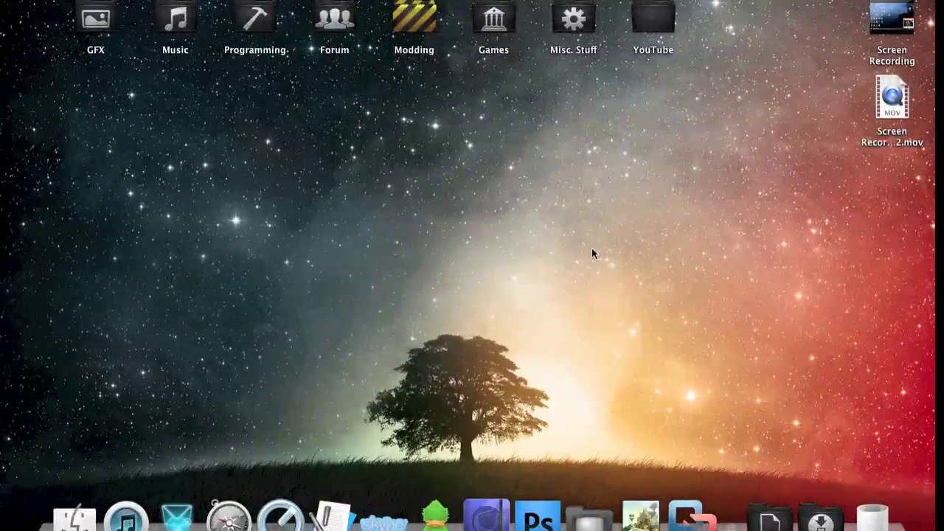